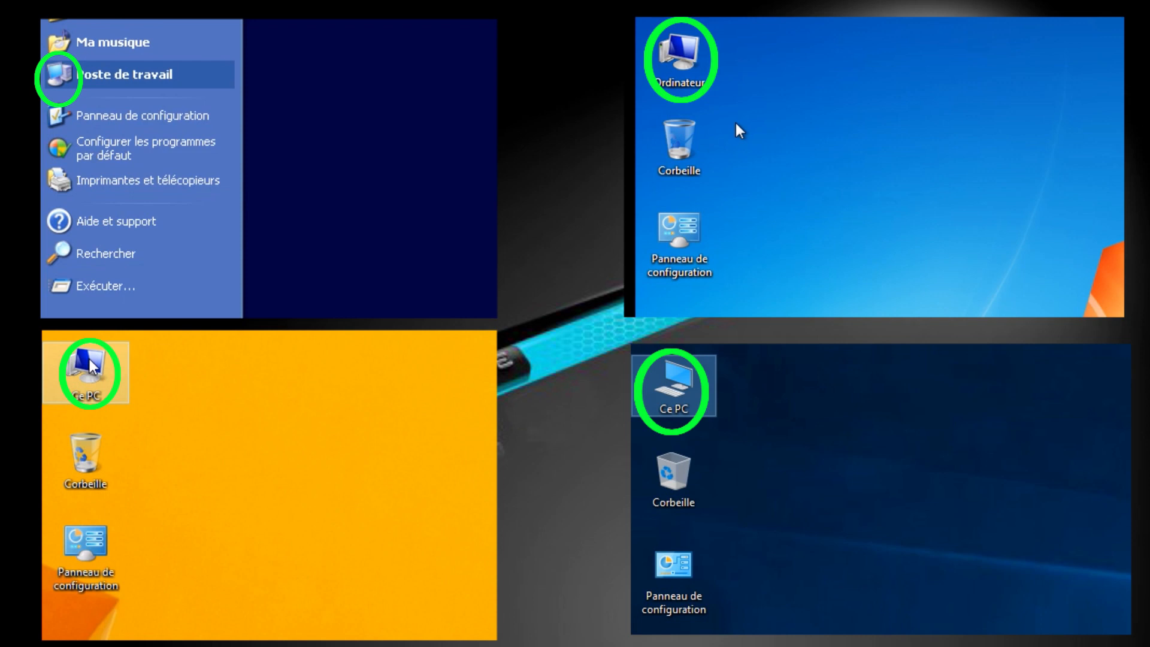
Open the computer's system properties and bring up the environment variables from the advanced system settings
right_click(140, 67)
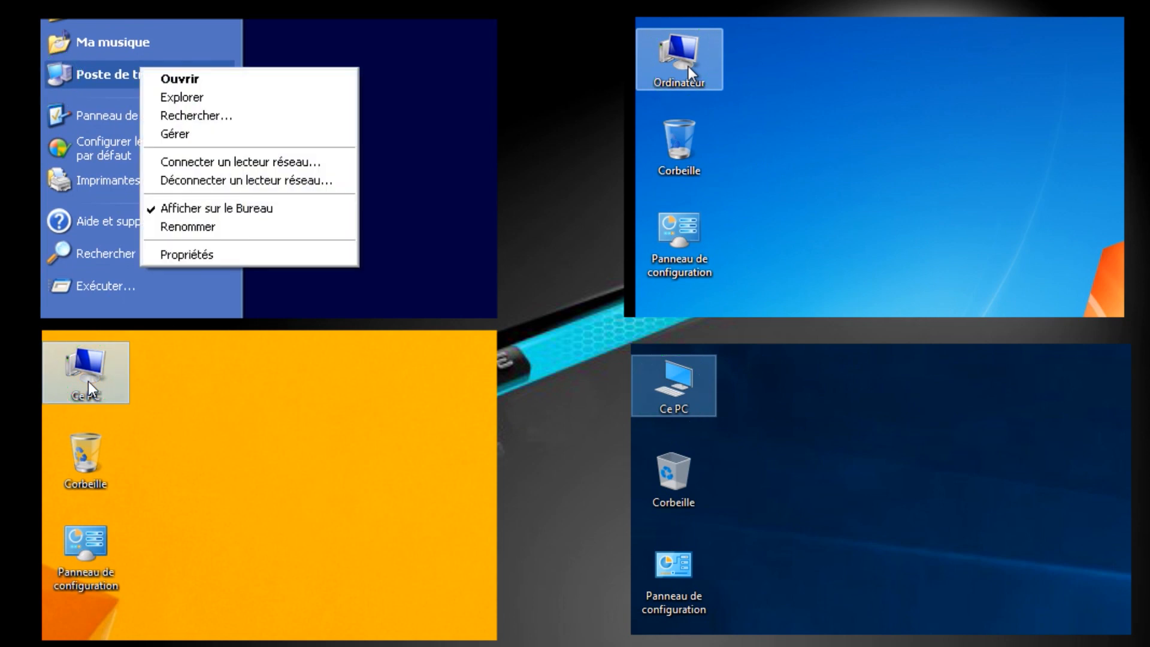
right_click(88, 382)
right_click(688, 66)
right_click(683, 385)
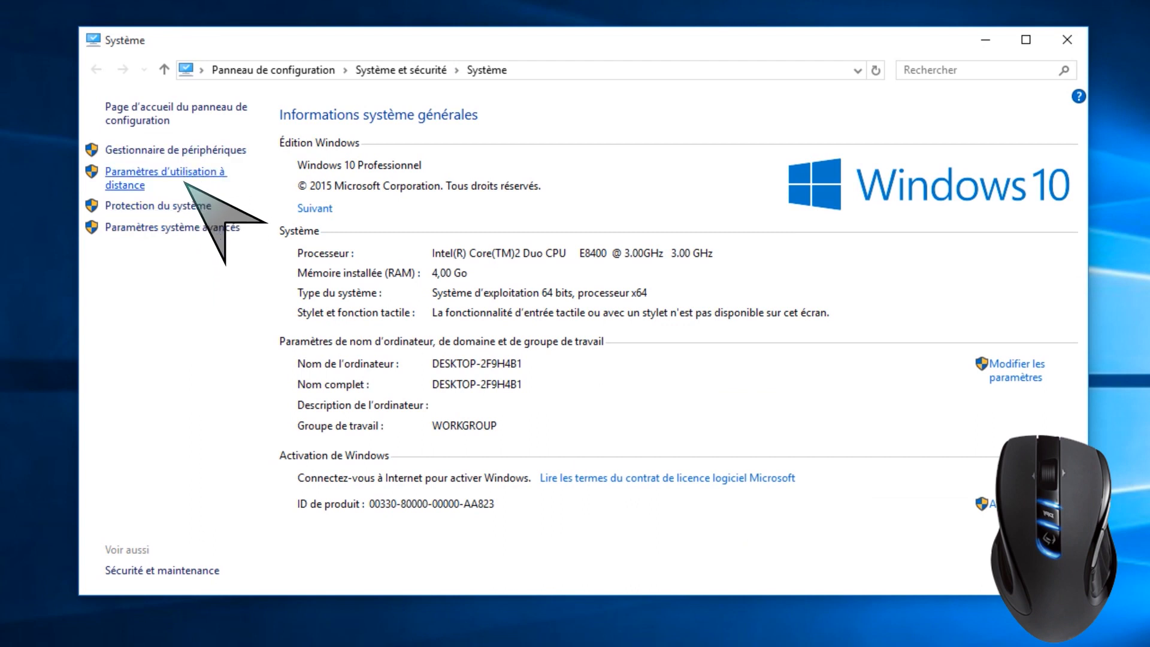
left_click(193, 228)
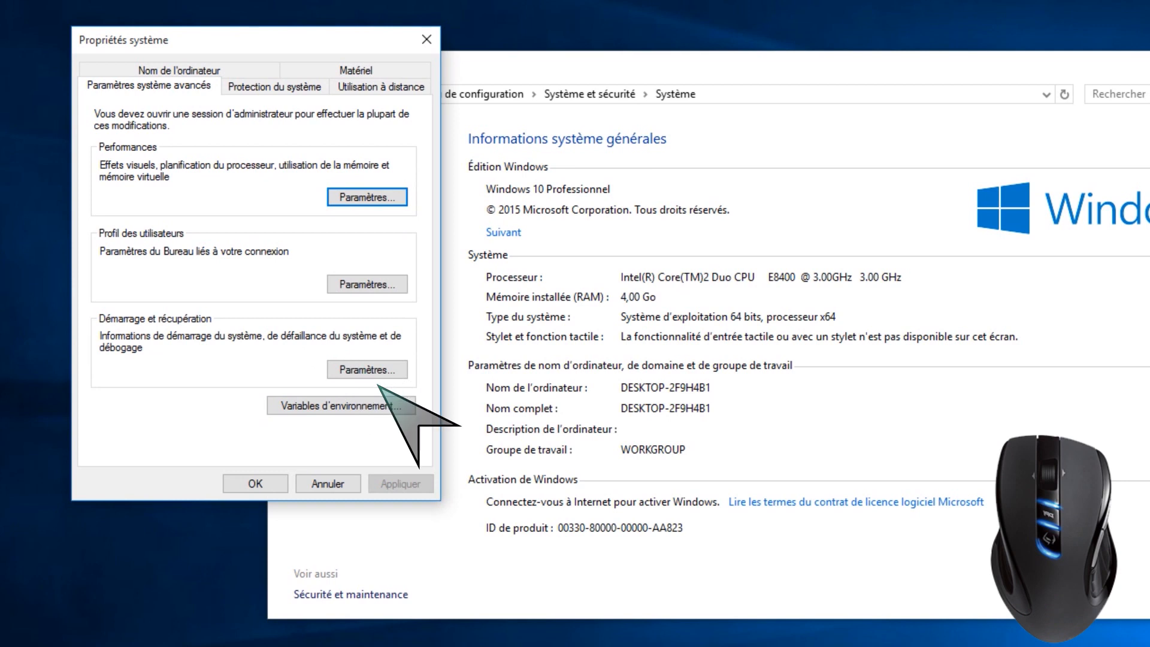
left_click(400, 406)
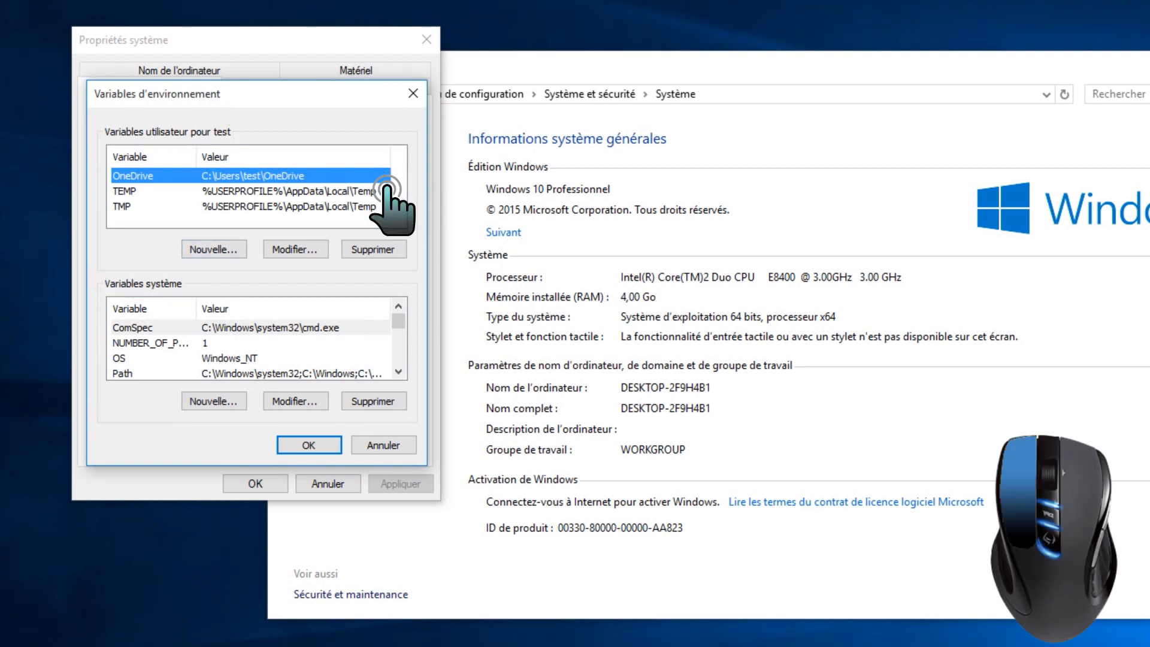
Copy the value of the TEMP user variable and close its edit dialog
left_click(386, 189)
double_click(386, 190)
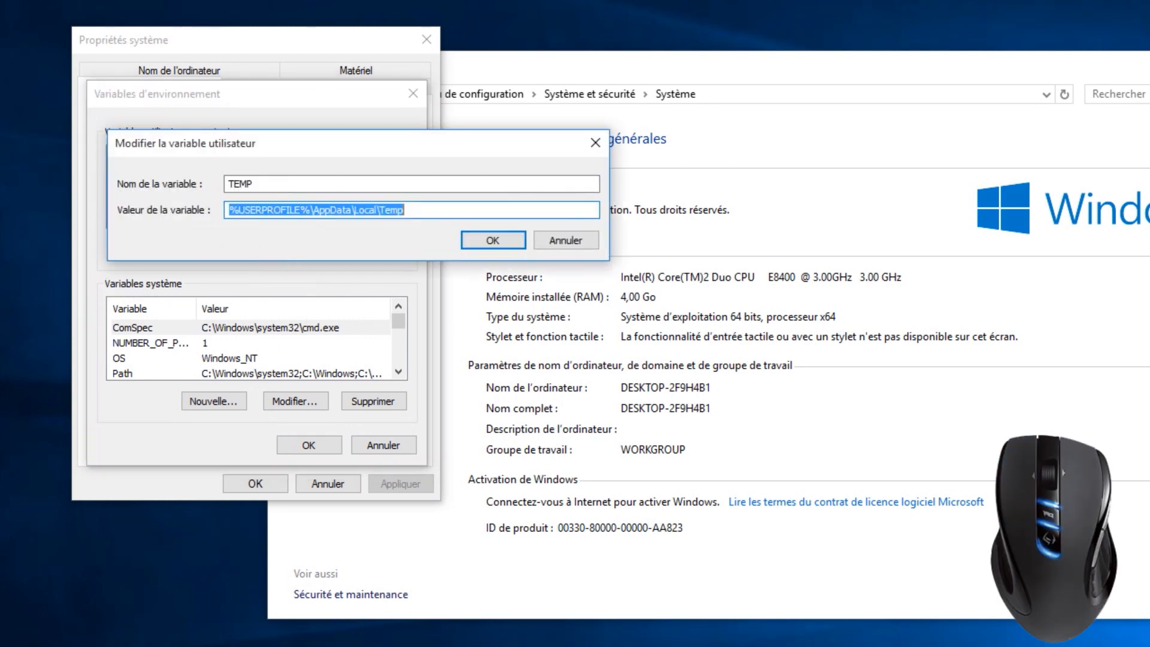
key("ctrl+c")
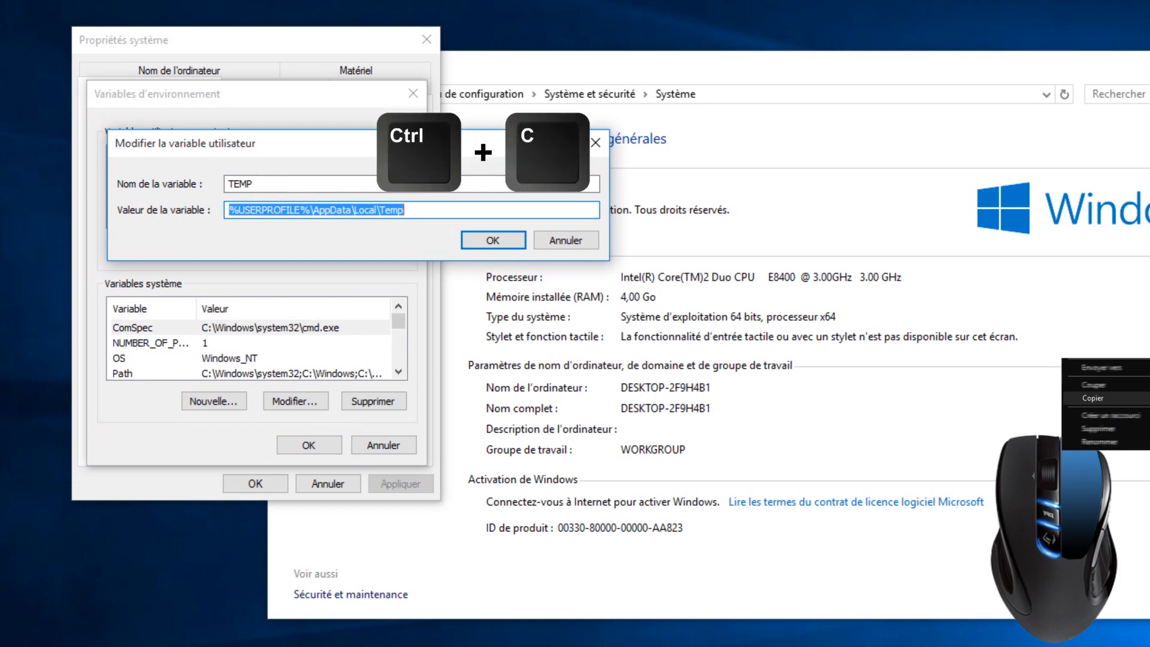
left_click(493, 240)
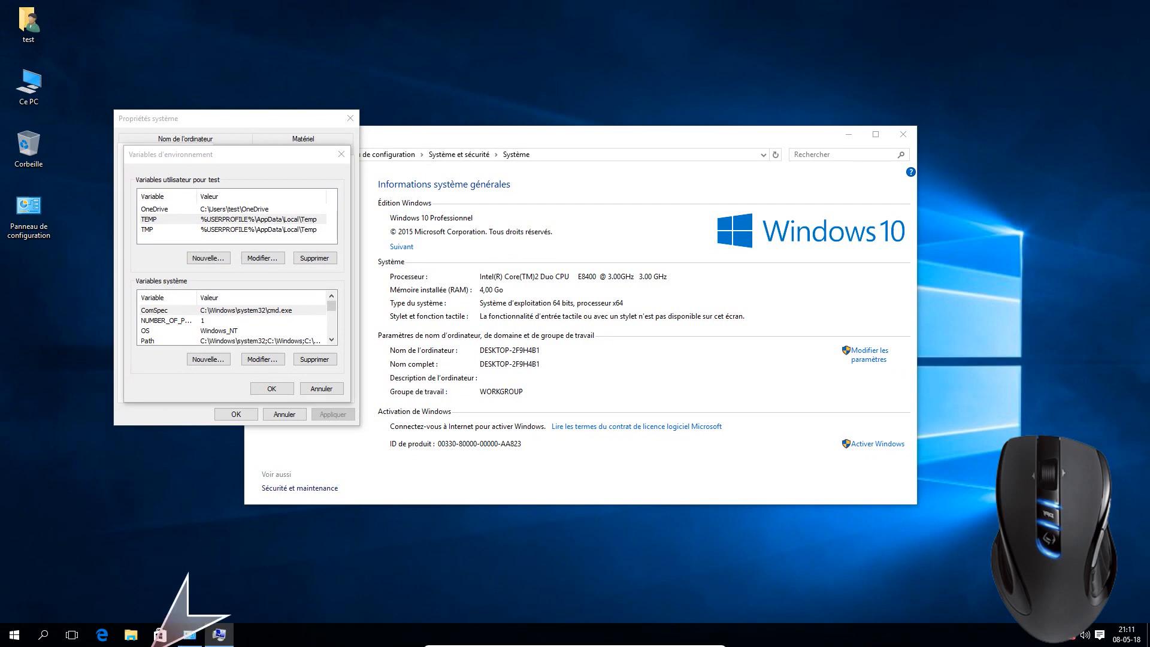
Open File Explorer and go to the copied path %USERPROFILE%\AppData\Local\Temp
left_click(219, 624)
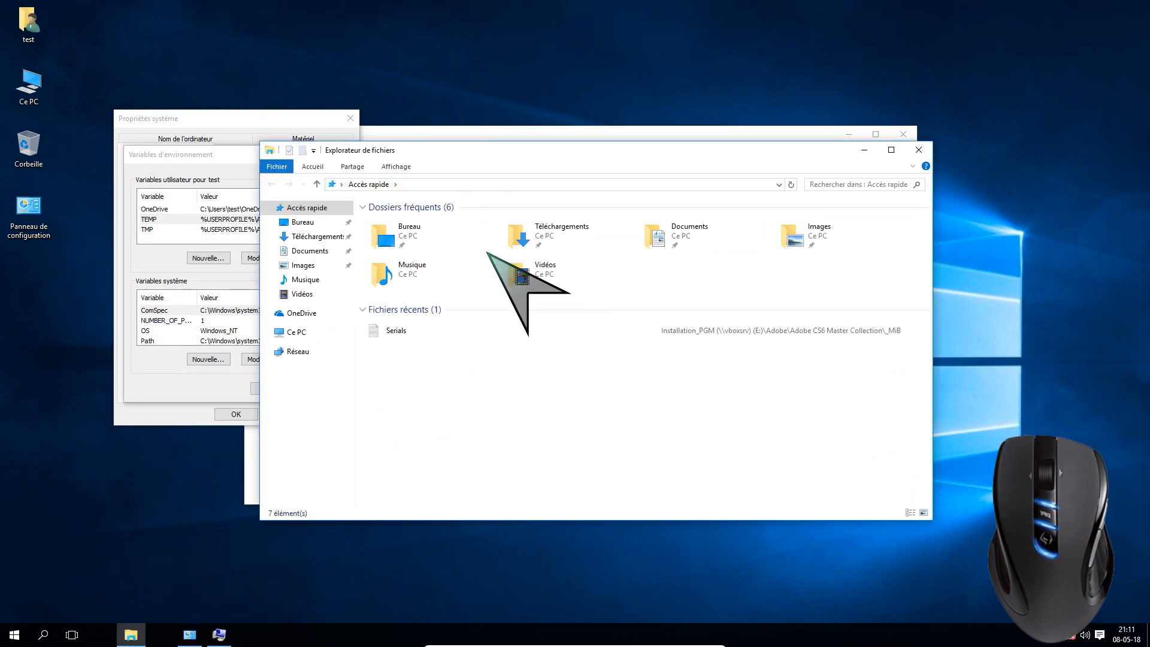
left_click(383, 184)
key("ctrl+v")
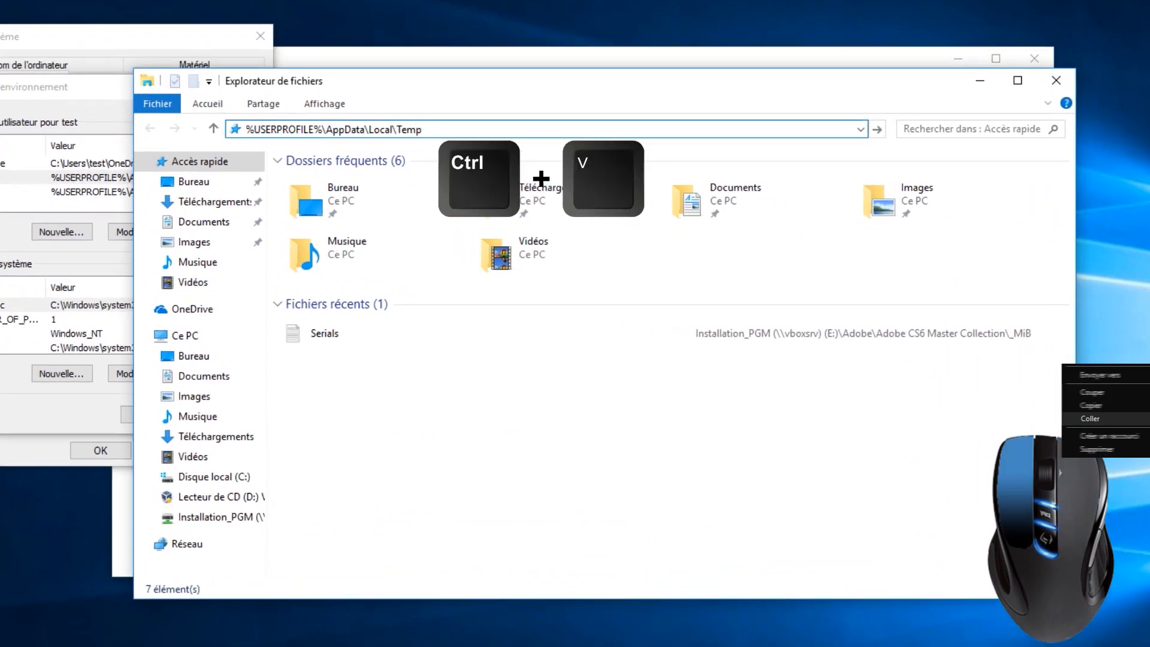
key("Return")
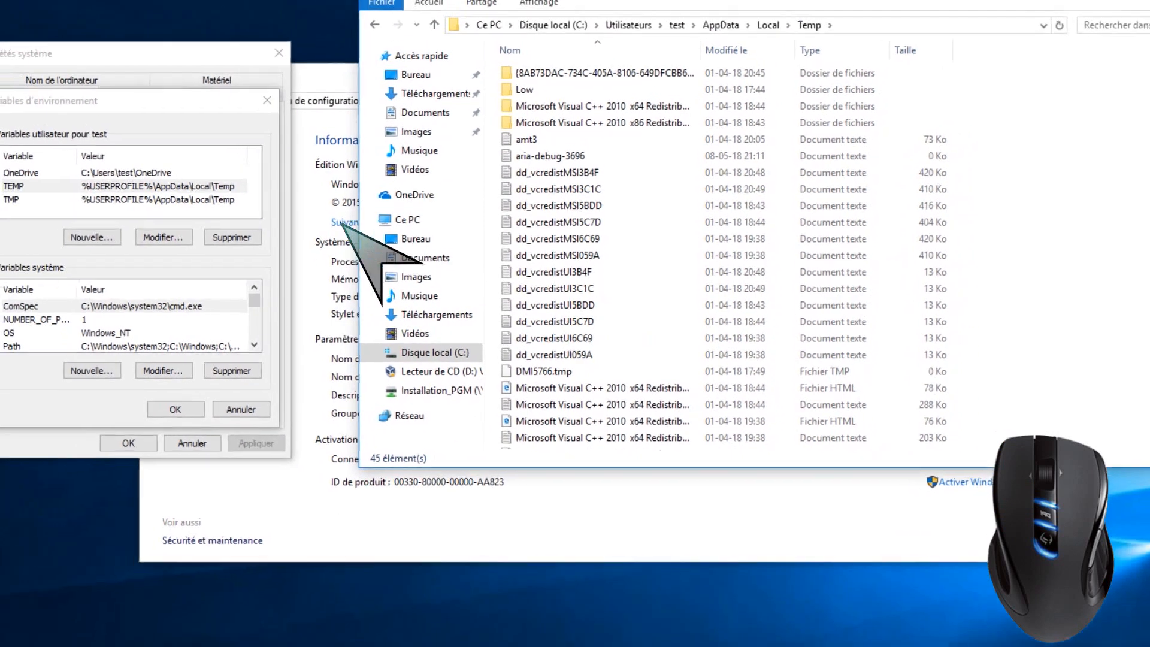
Copy the value of the TEMP system variable, then cancel out of the environment variables and system properties dialogs
left_click(255, 346)
left_click(255, 346)
left_click(254, 345)
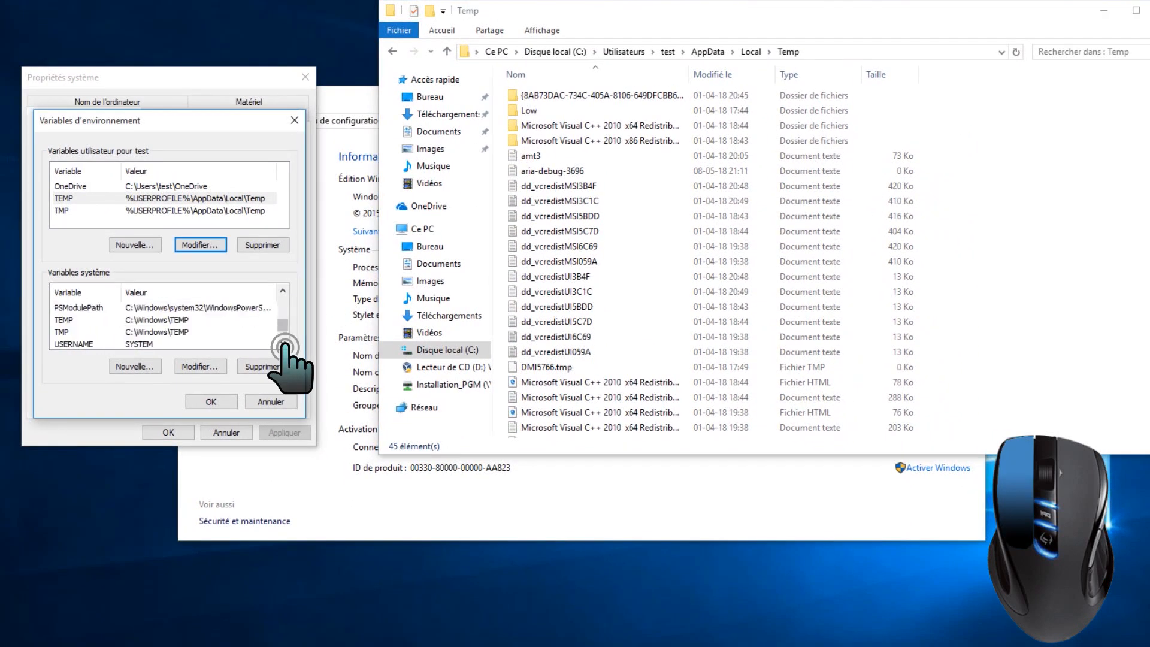
left_click(209, 331)
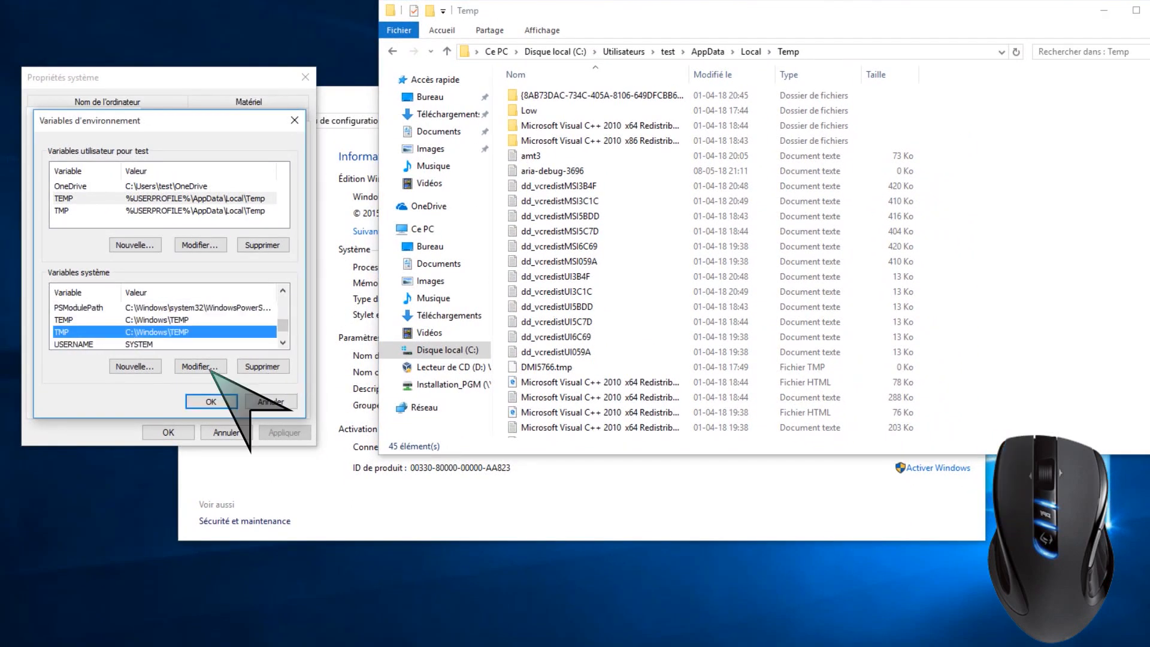
key("Up")
left_click(210, 370)
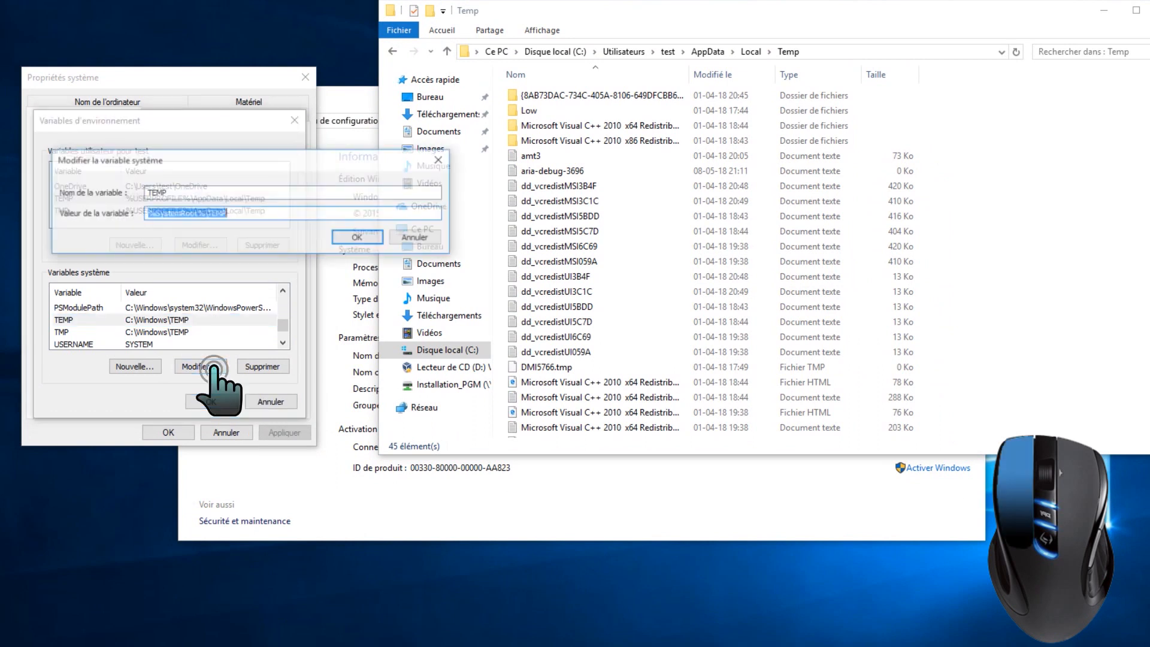
key("ctrl+c")
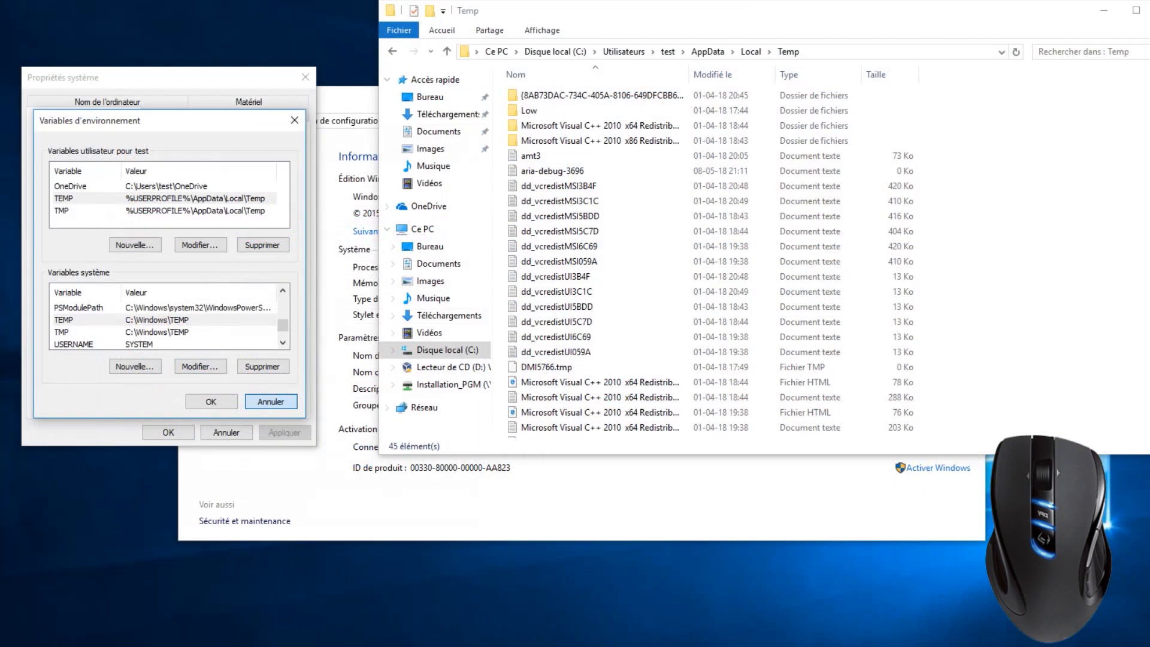
left_click(271, 401)
left_click(227, 433)
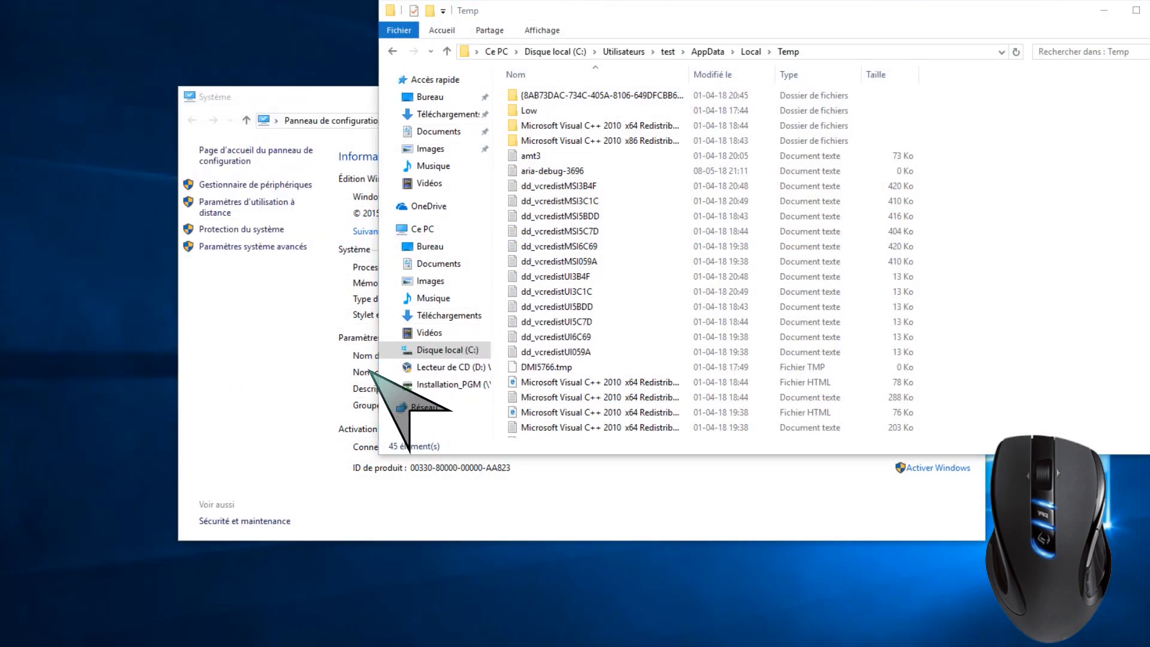
Go to the copied path %SystemRoot%\TEMP from the System window and grant permanent access to the folder
left_click(302, 434)
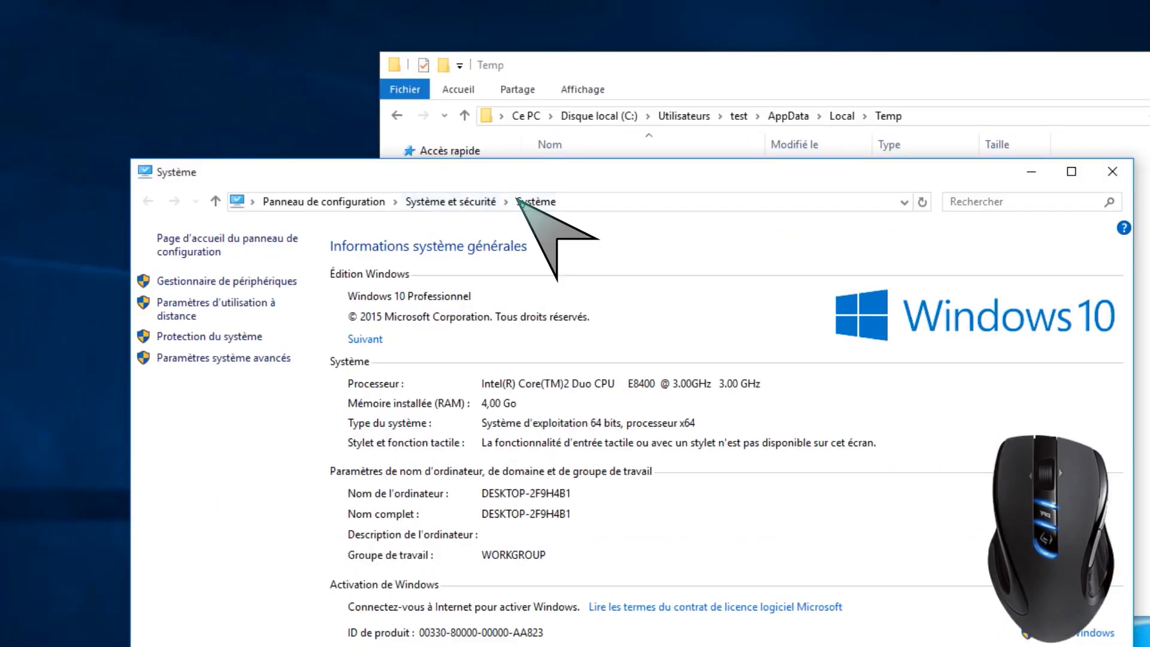
left_click(484, 120)
key("ctrl+v")
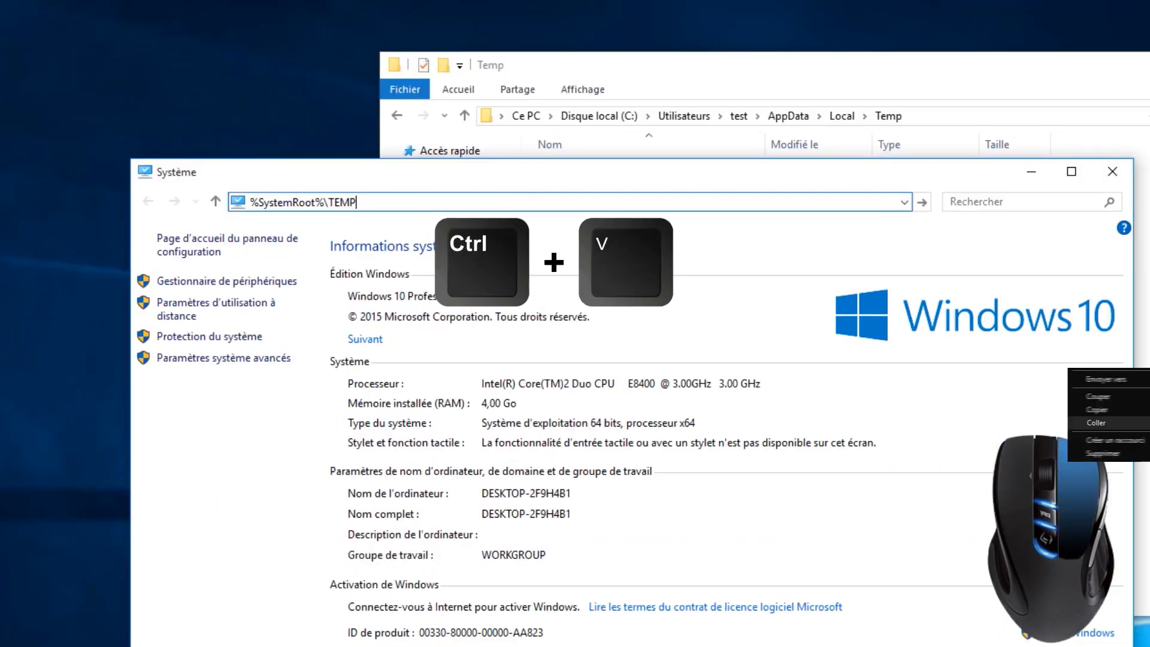
key("Return")
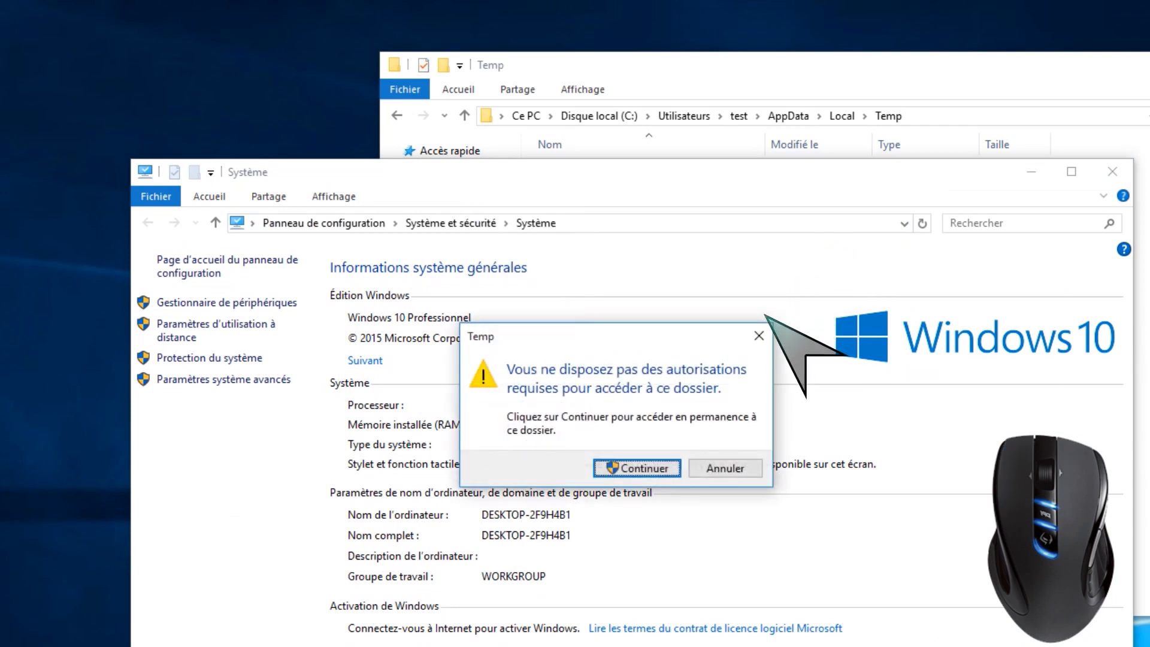
left_click(637, 467)
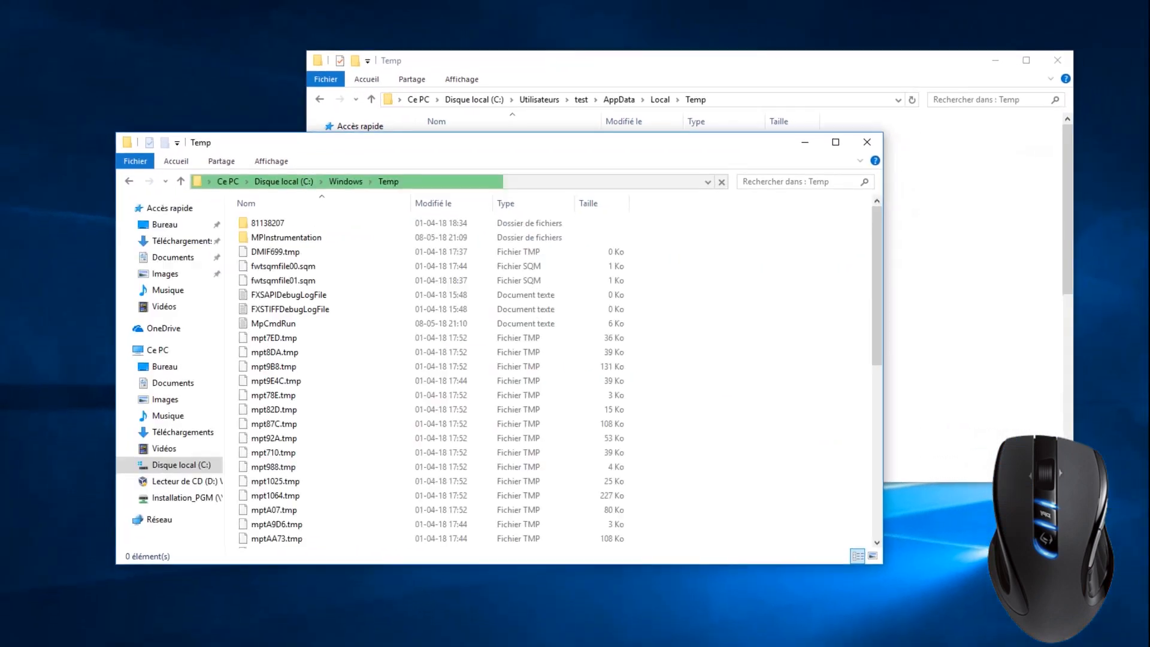
Delete all files and folders in C:\Windows\Temp, continuing with administrator rights
left_click_drag(399, 142, 255, 199)
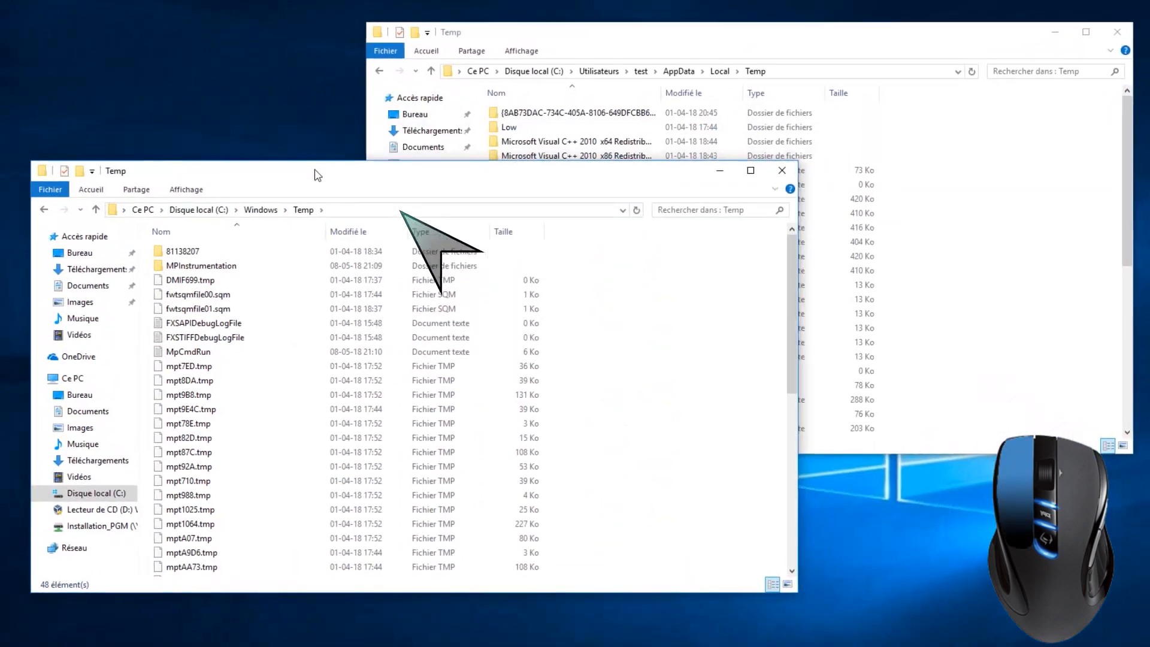
left_click(363, 322)
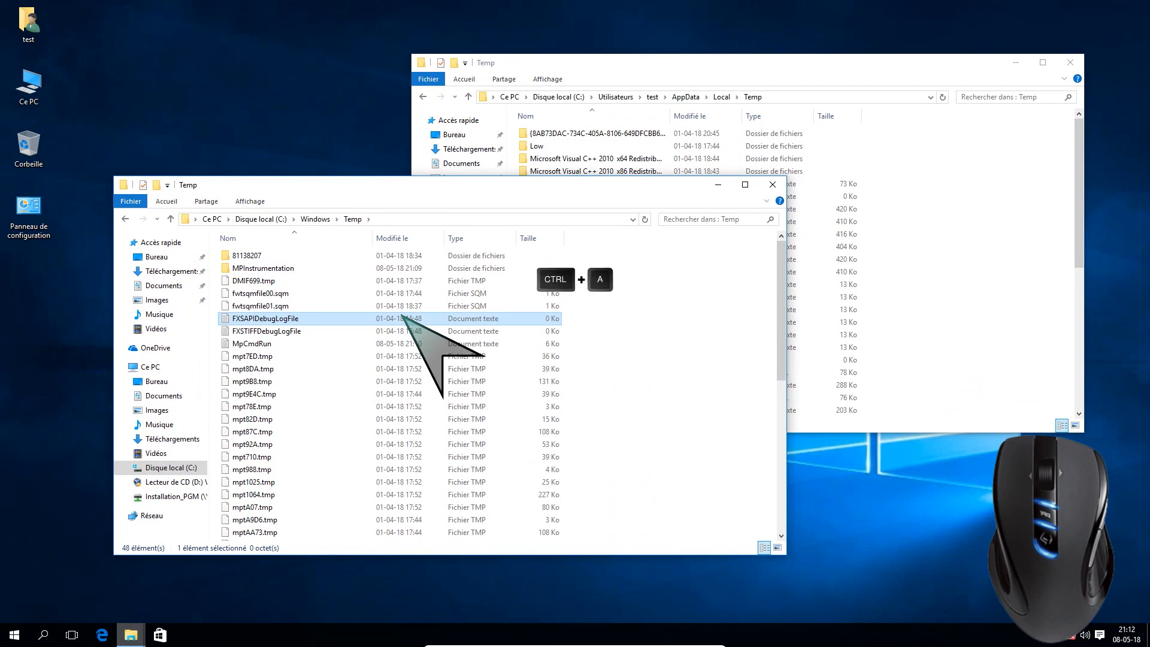
key("ctrl+a")
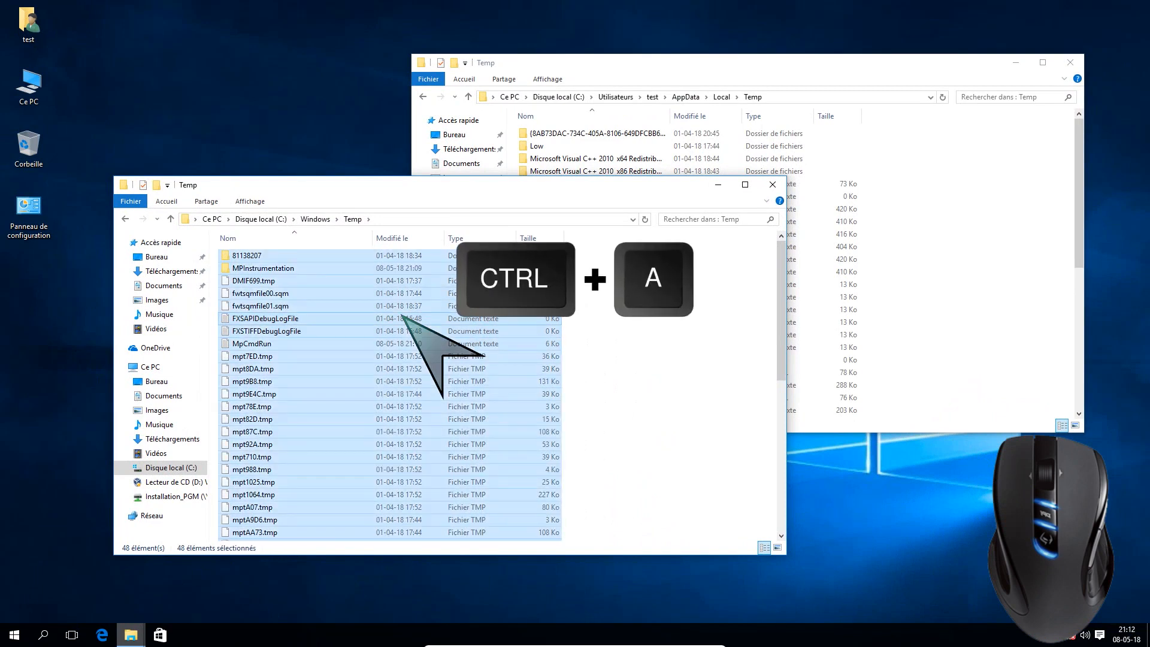
key("Delete")
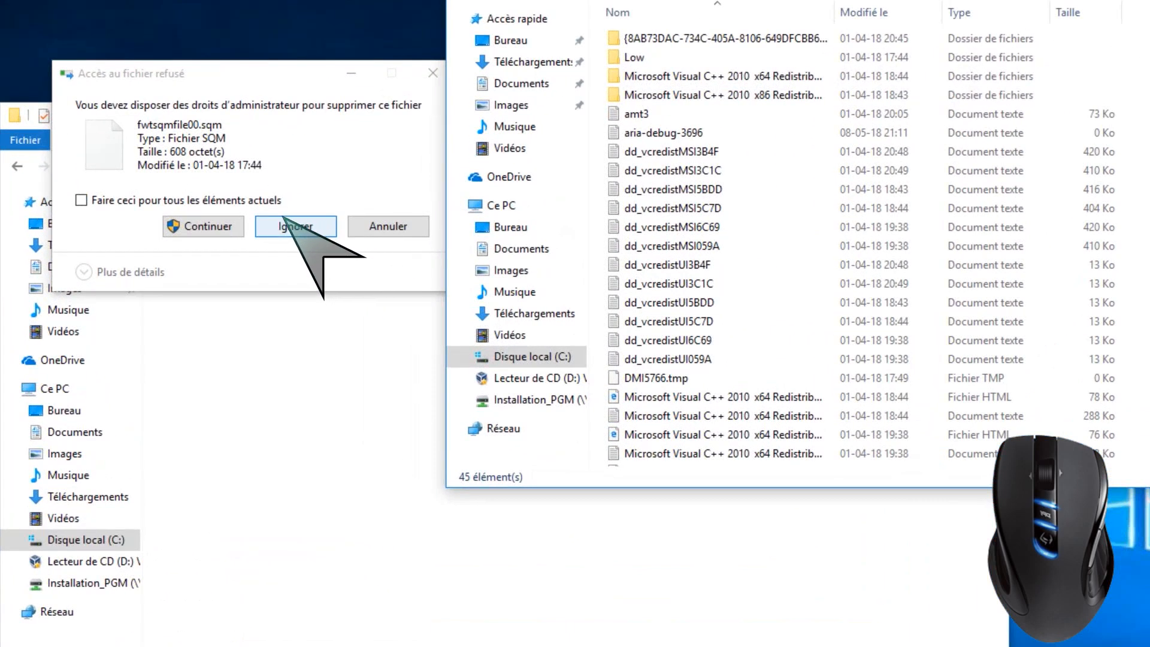
left_click(203, 226)
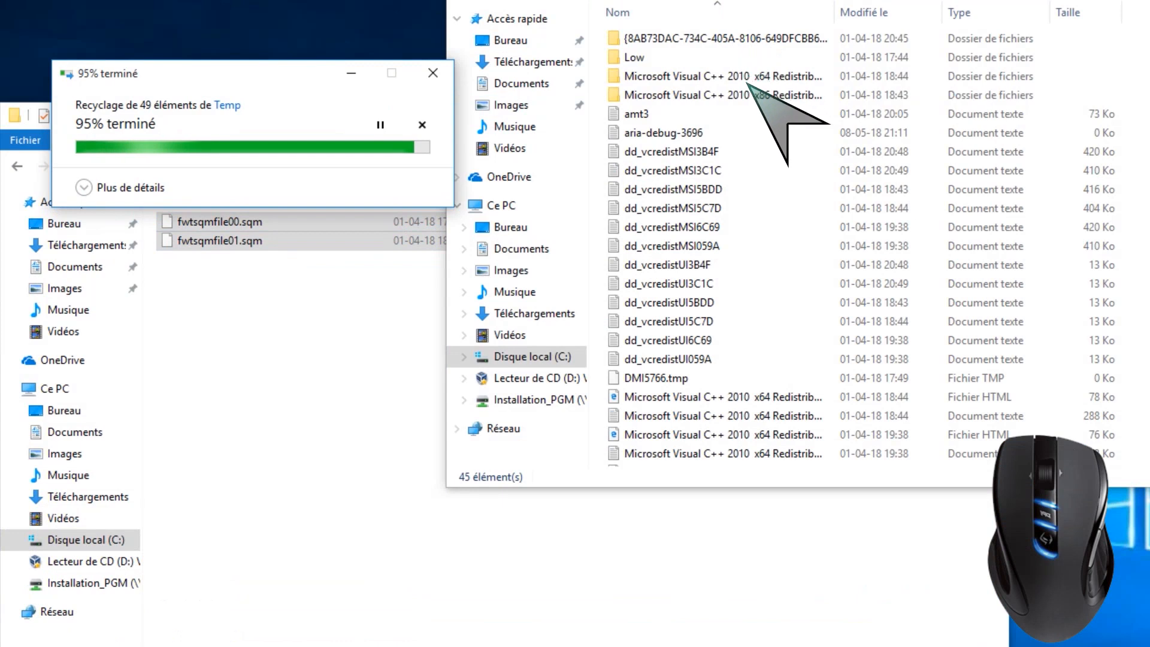
Delete everything in the user's AppData\Local\Temp folder, skipping the in-use aria-debug-3696 file, and close both Temp windows
left_click(761, 207)
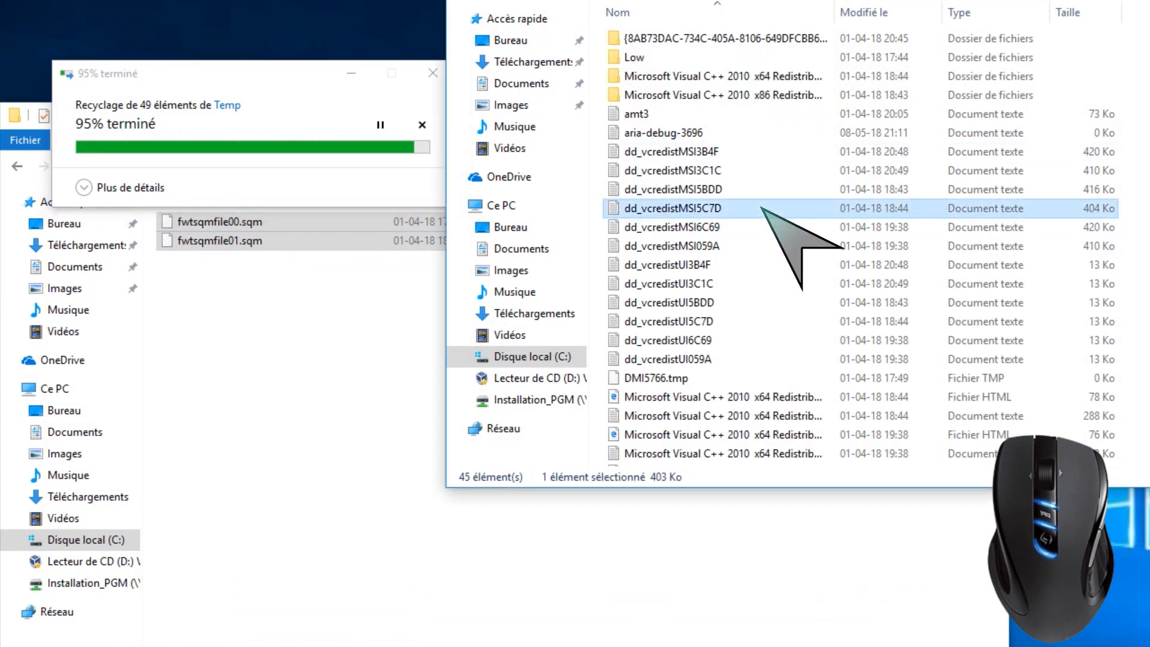
key("ctrl+a")
key("Delete")
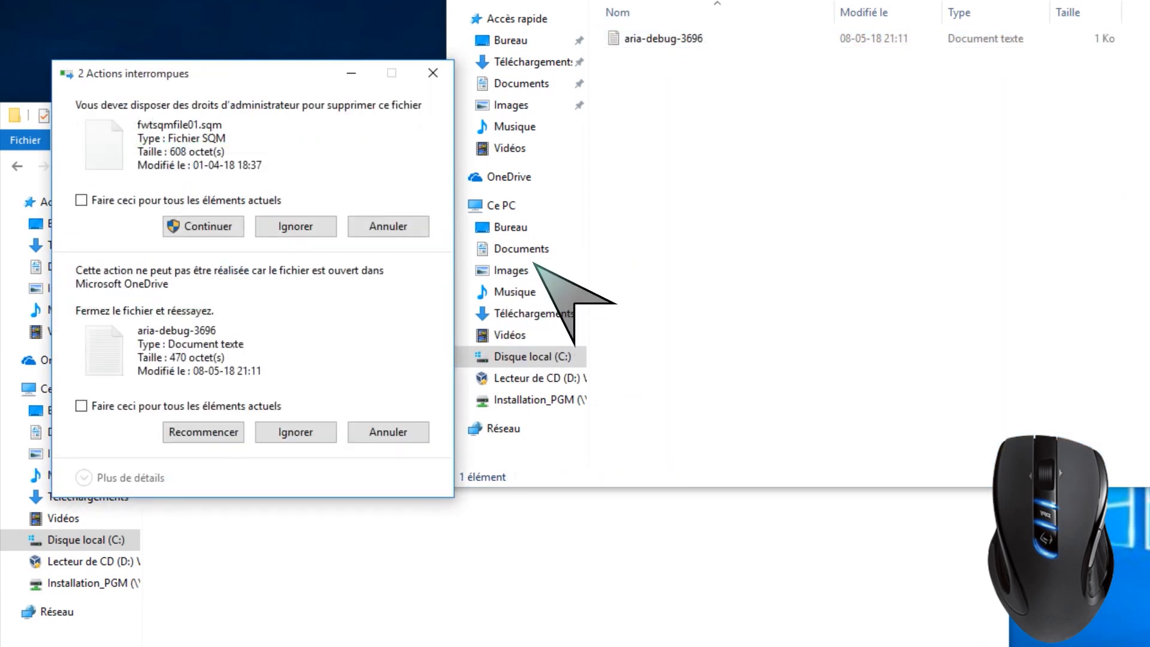
left_click(206, 226)
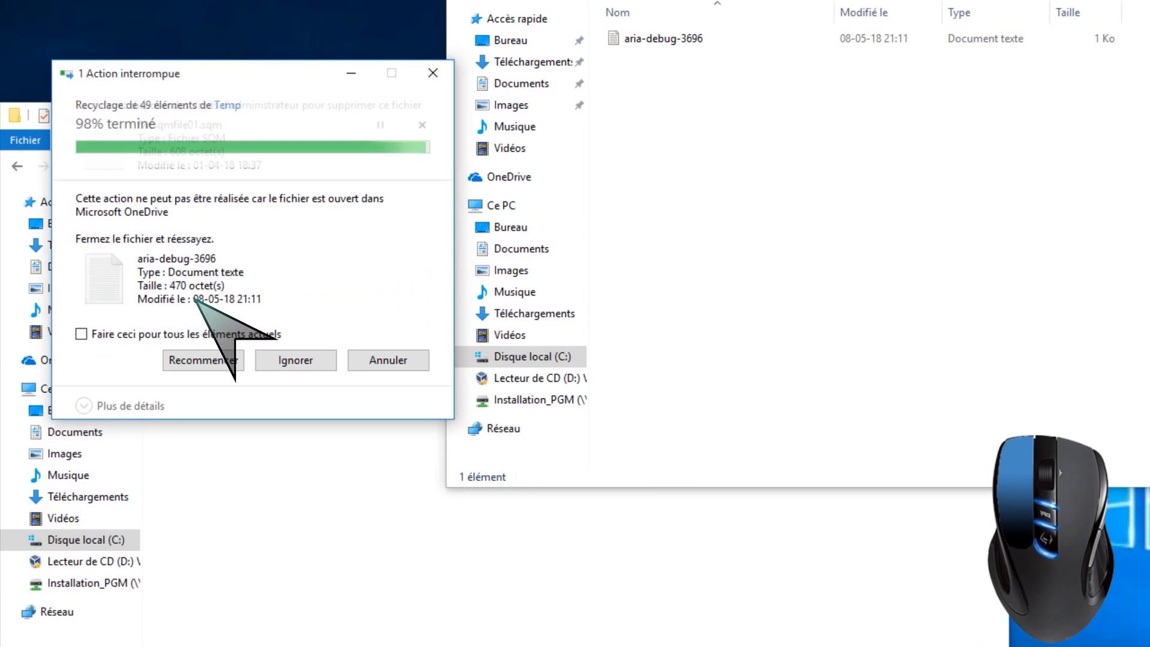
left_click(279, 355)
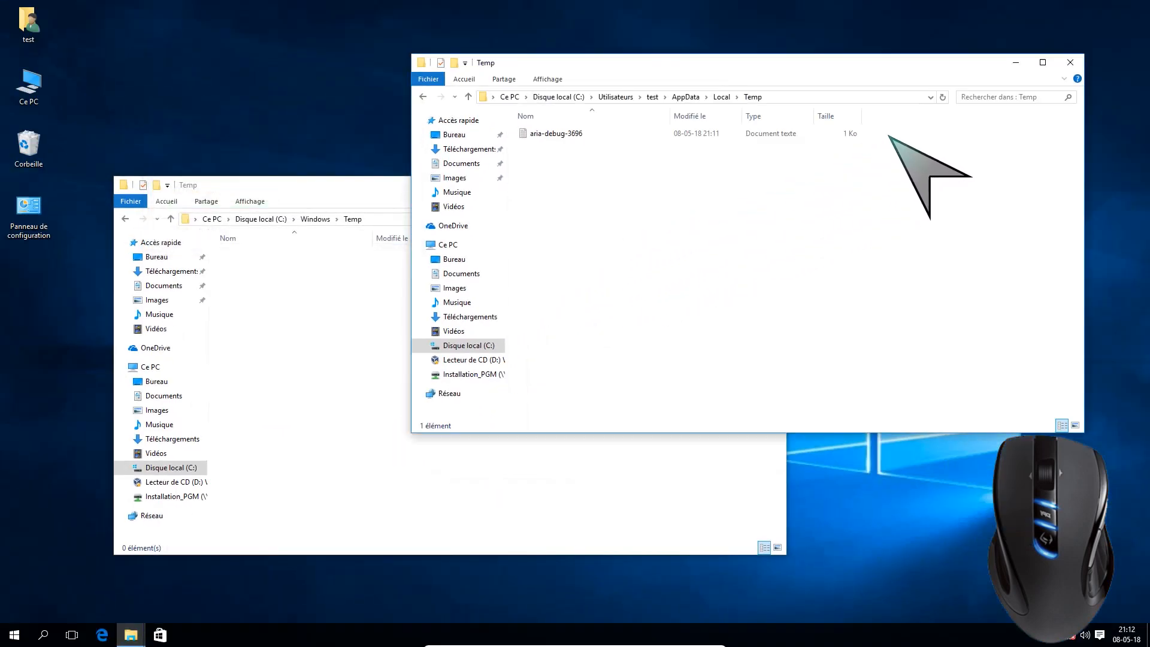
left_click(1069, 63)
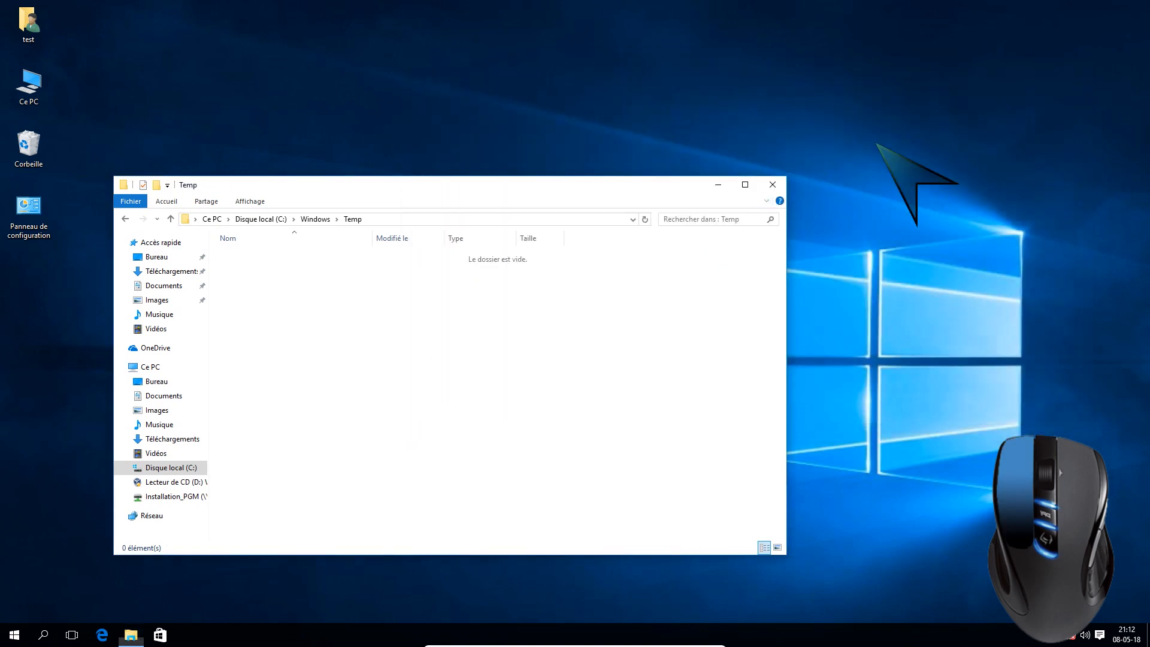
left_click(771, 185)
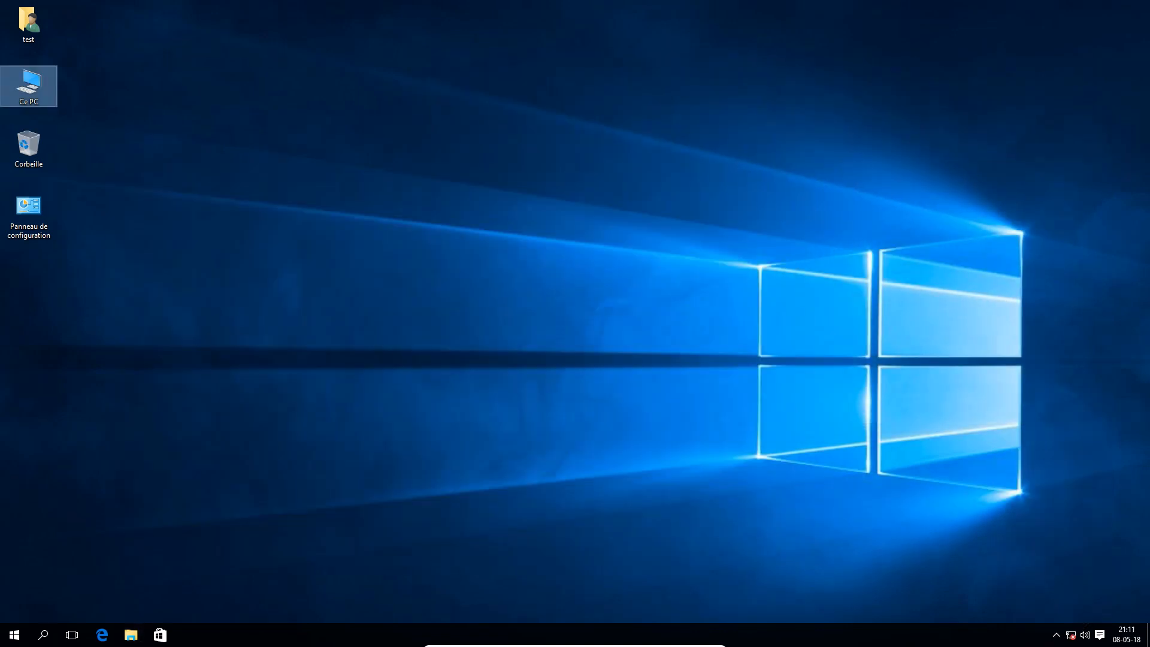
Open the Command Prompt and display the help for the del command with del /?
key("super+s")
type("cmd")
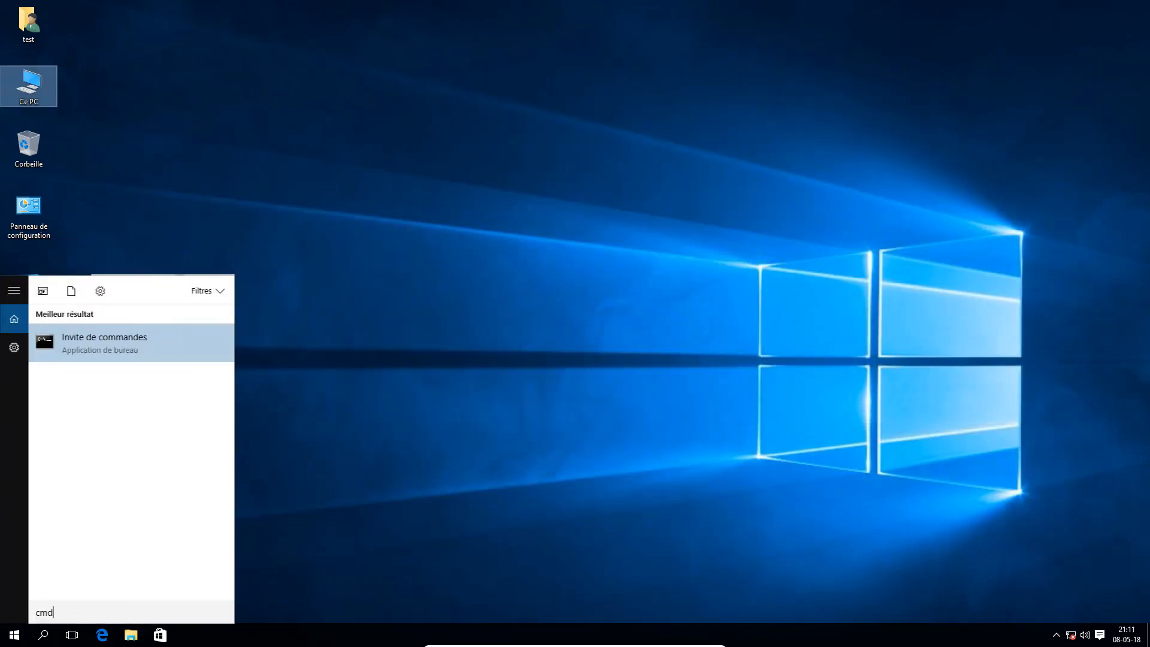
key("Return")
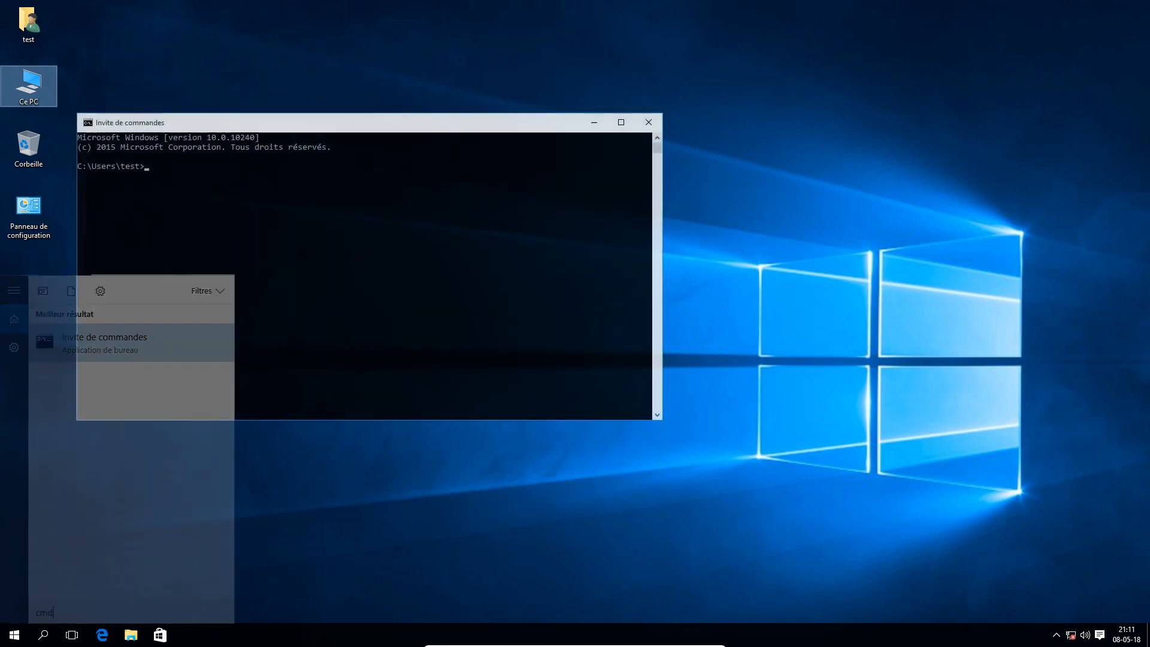
type("del /?")
key("Return")
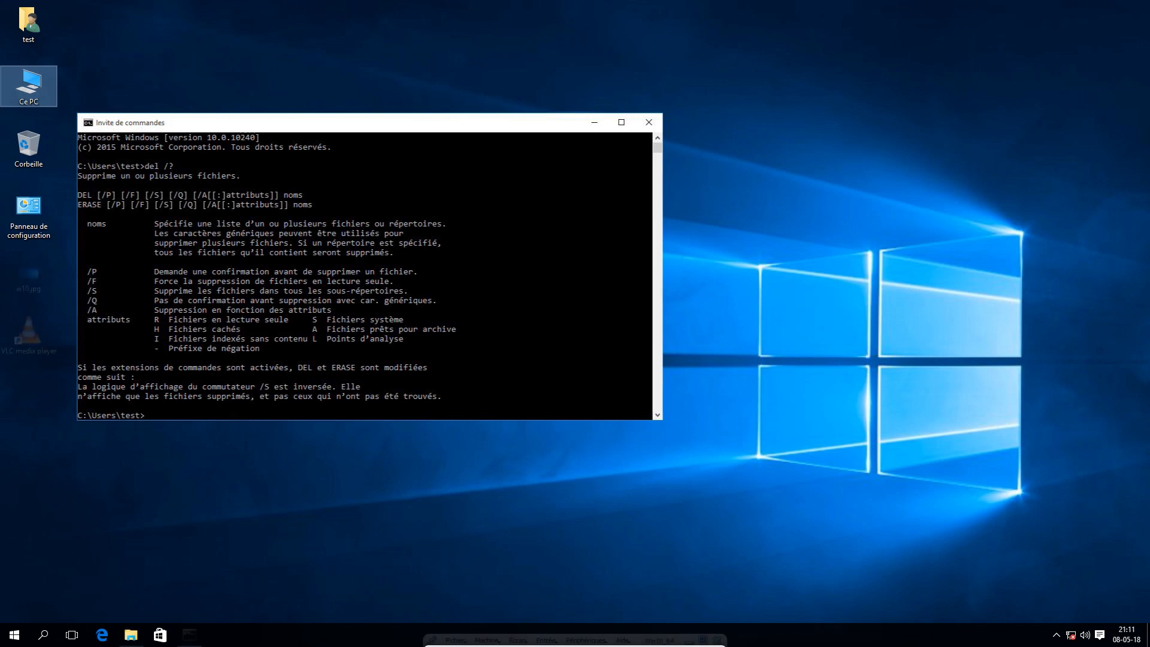
Open a blank Notepad document and start its first line with the del command
key("super")
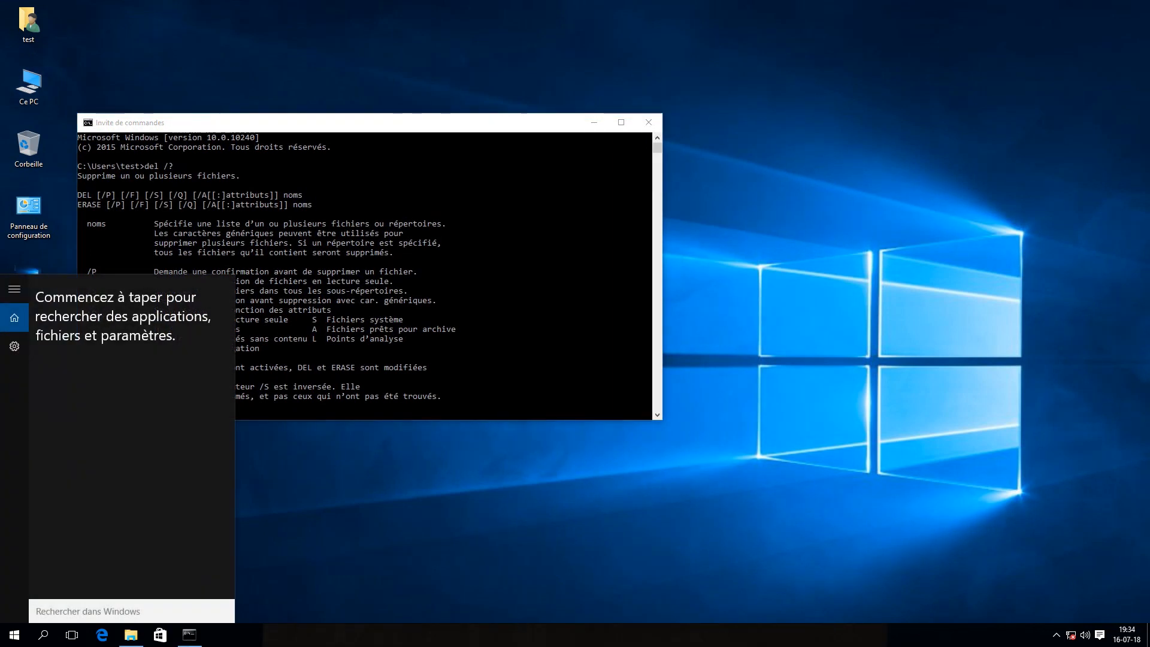
type("notep")
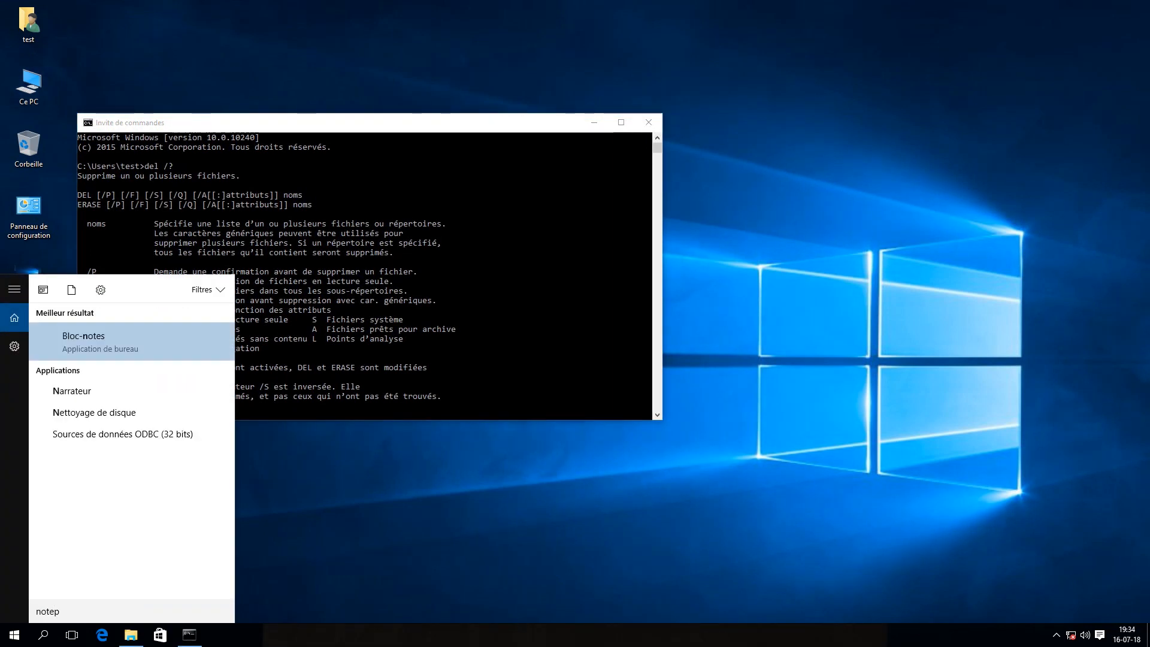
type("ad")
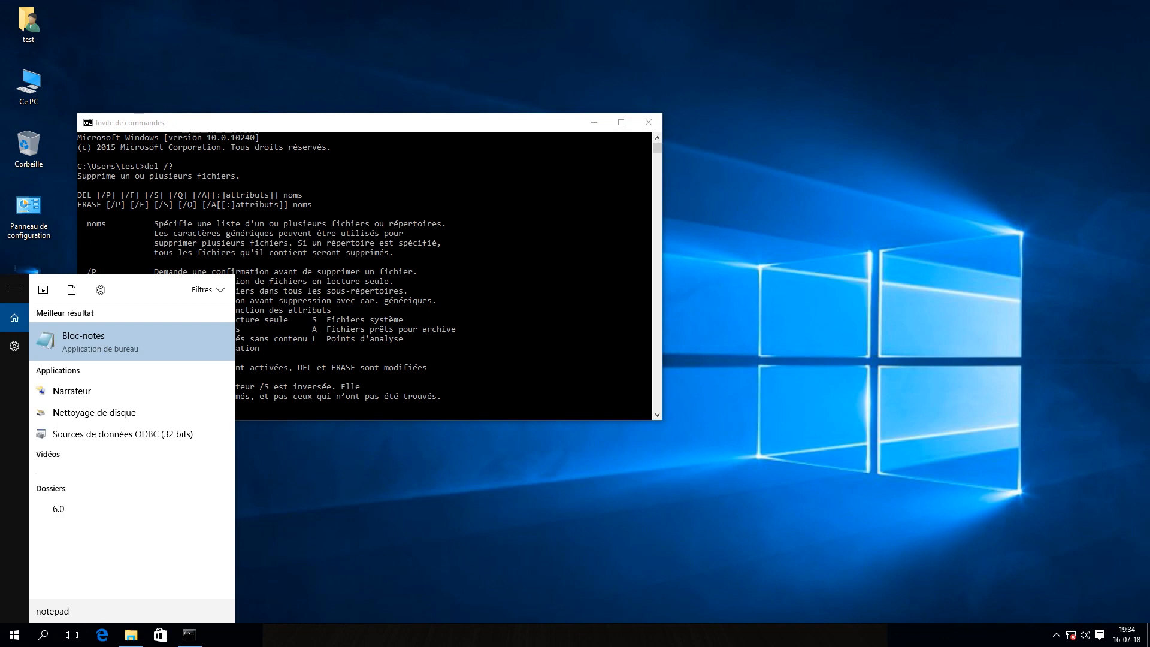
key("Return")
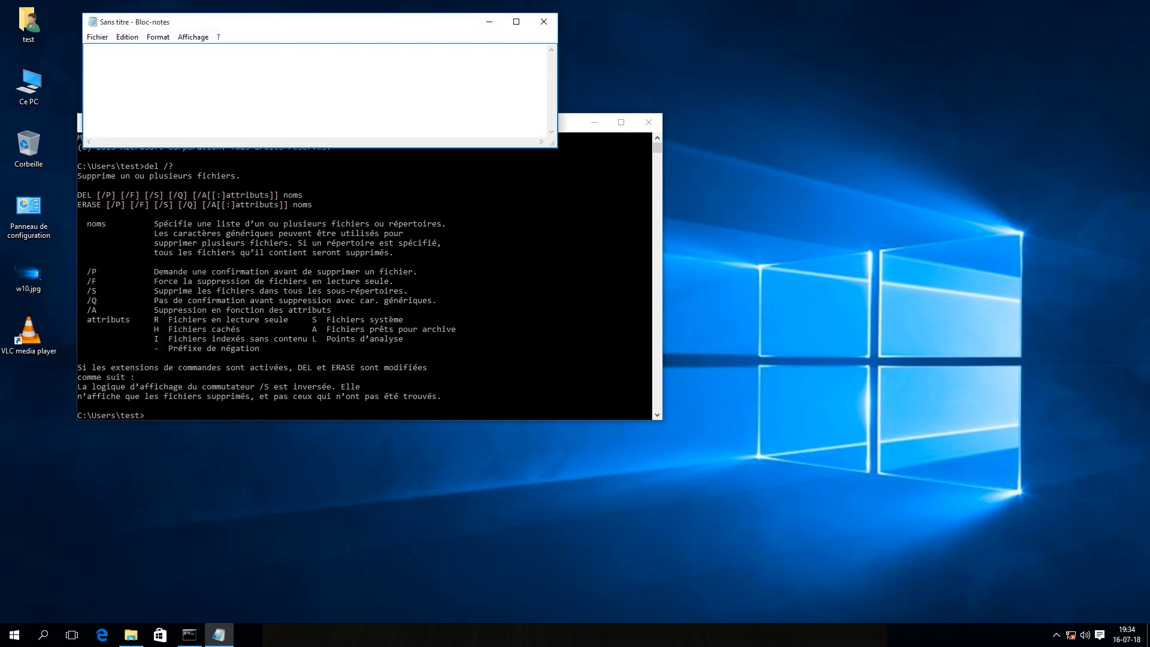
type("del c:\\windows\\temp\\*.* /f /s /")
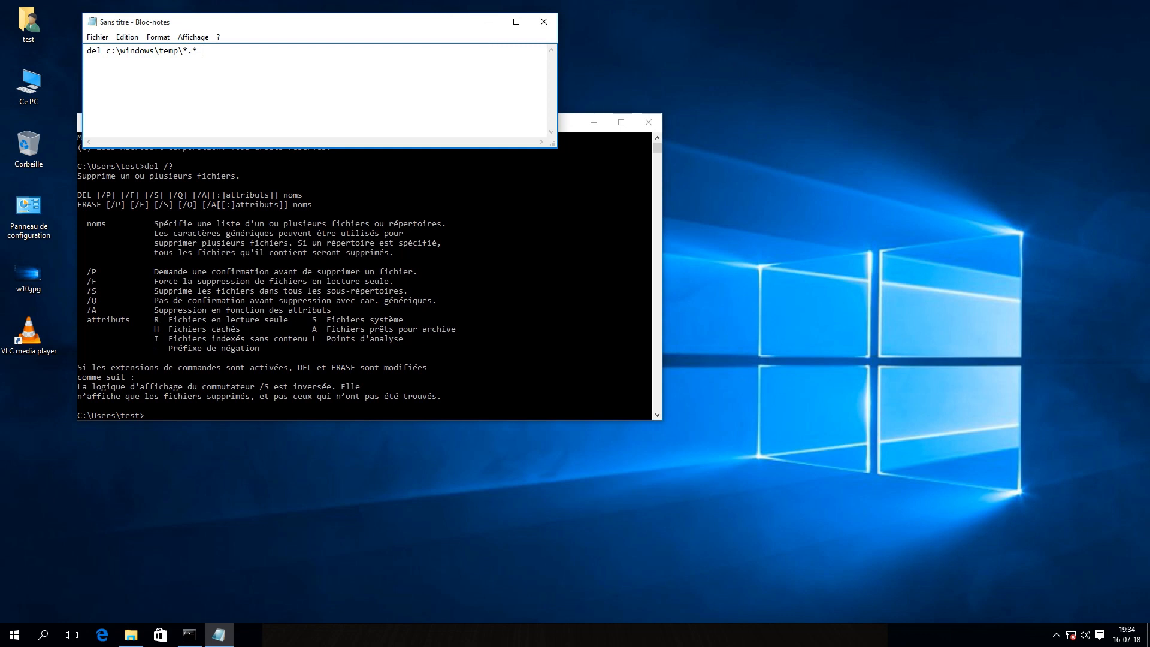
Complete the del c:\windows\temp\*.* line with the /f /s /q options and add a pause command on the second line
type("/f /s /q")
key("Return")
type("pause")
Save the script on the desktop (Bureau) as EffTmp.bat and close Notepad
left_click(97, 37)
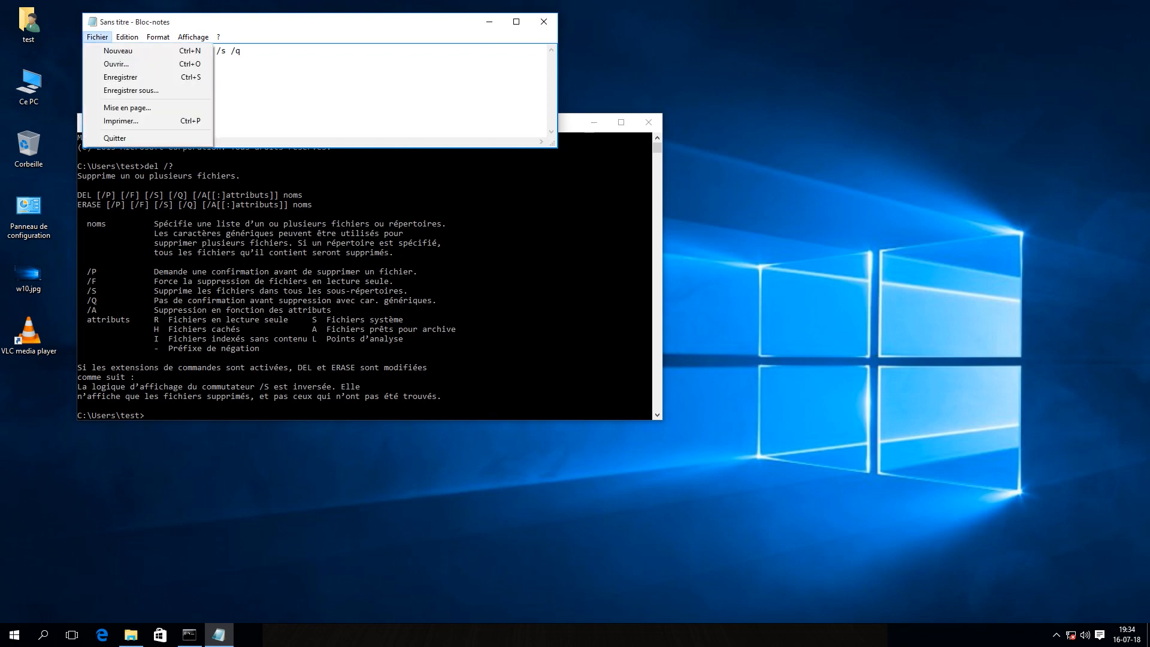
left_click(131, 90)
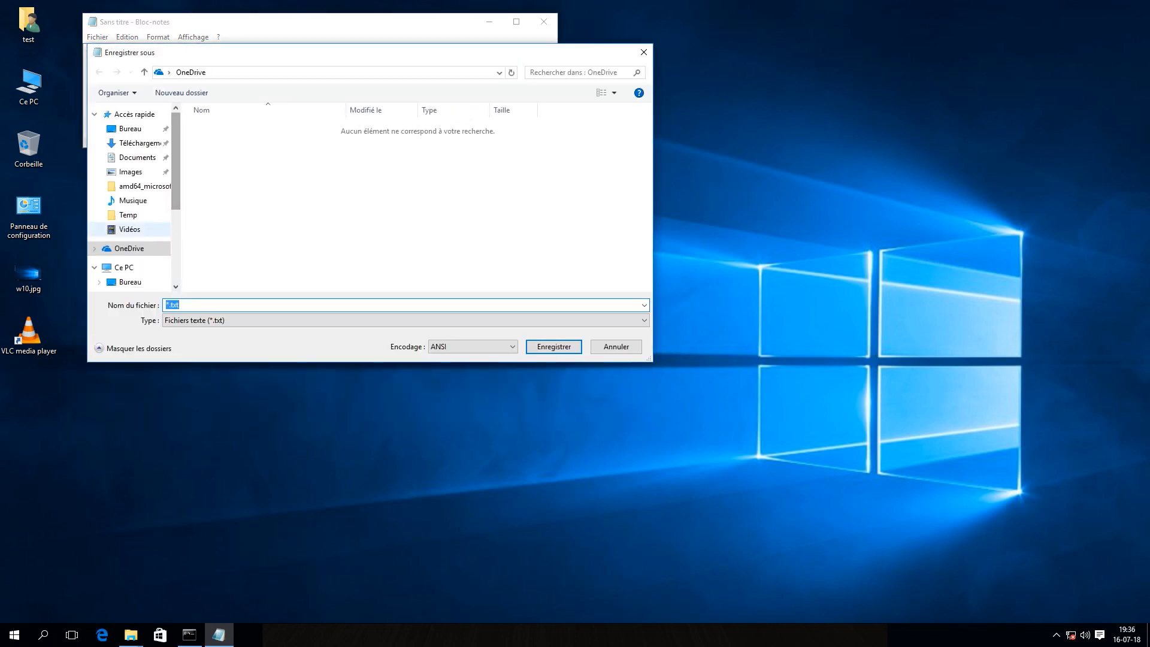
left_click(130, 128)
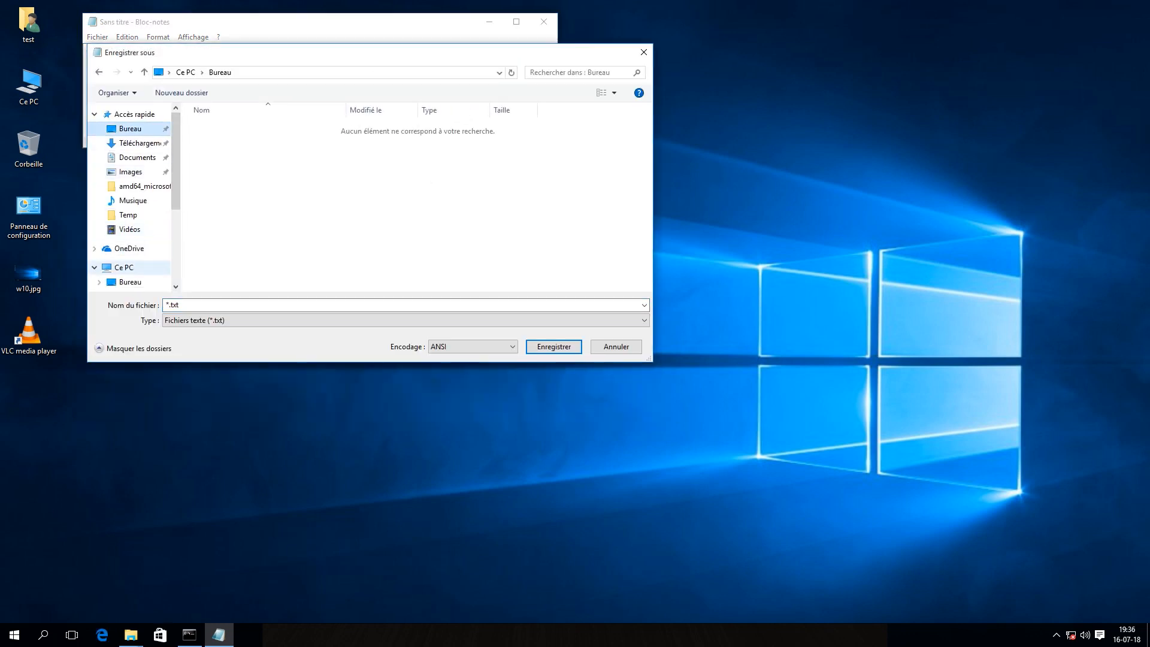
left_click(182, 305)
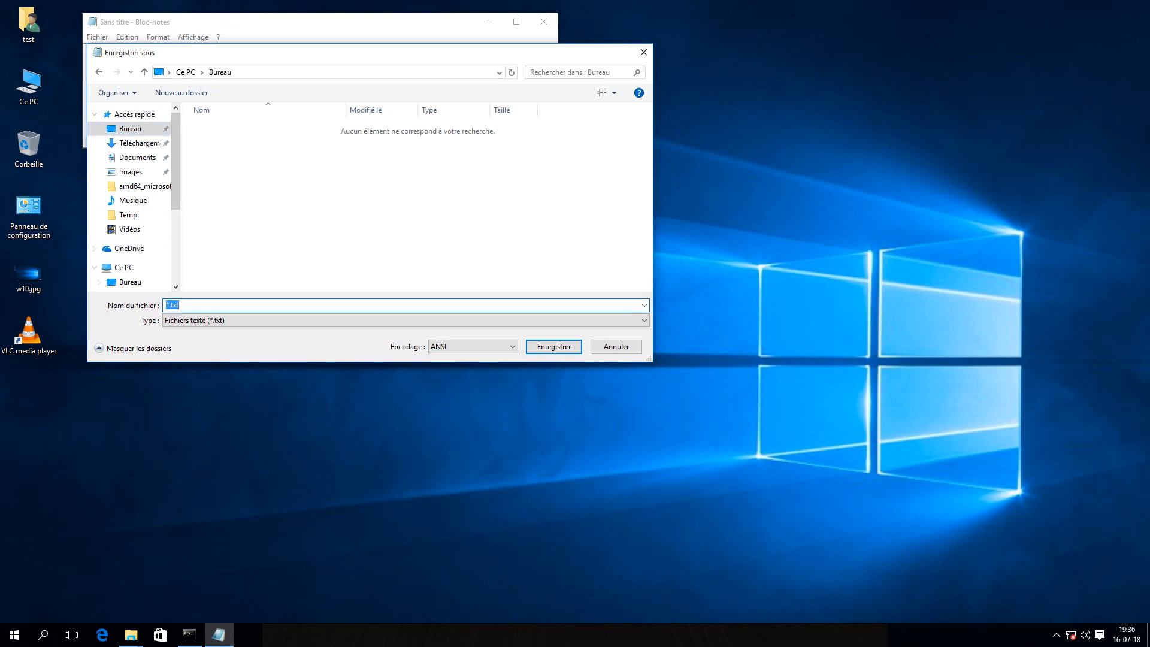
type("EffTmp.bat")
key("Return")
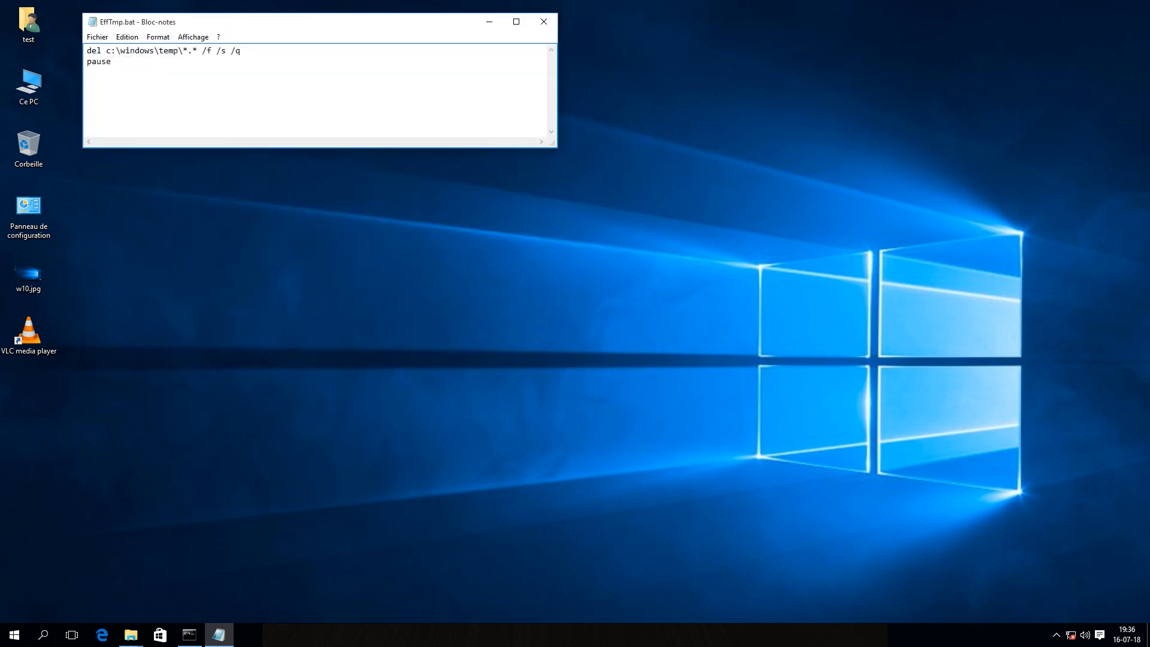
left_click(543, 21)
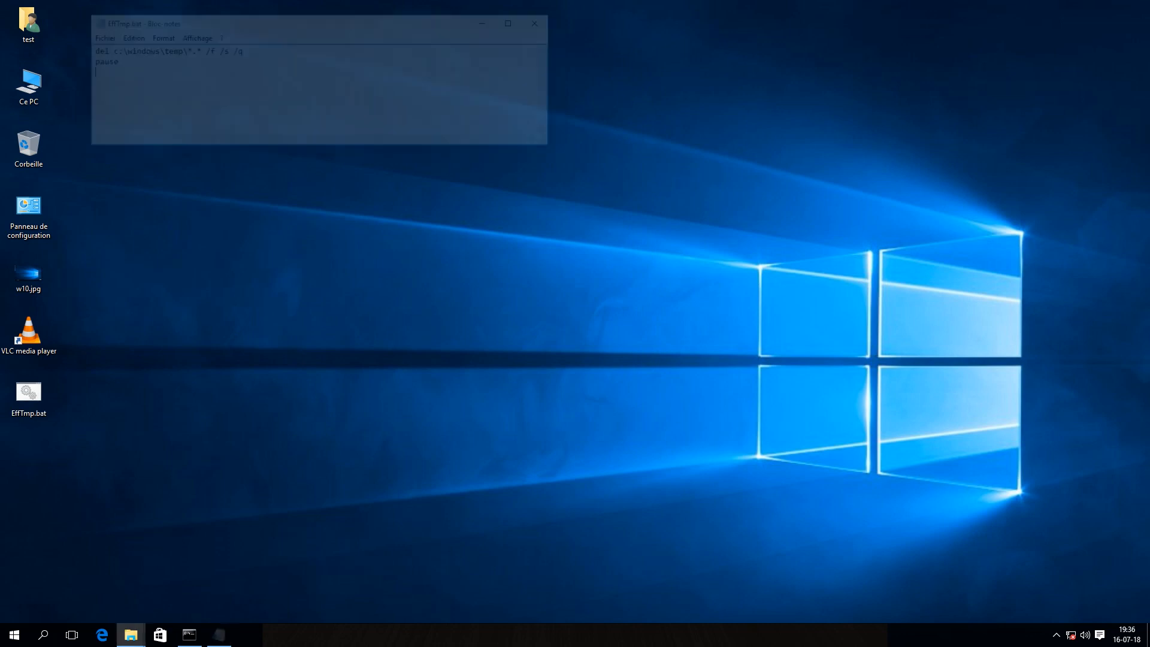
Bring up the Windows Temp folder, run EffTmp.bat as administrator to delete its files, and continue past the pause
mouse_move(122, 634)
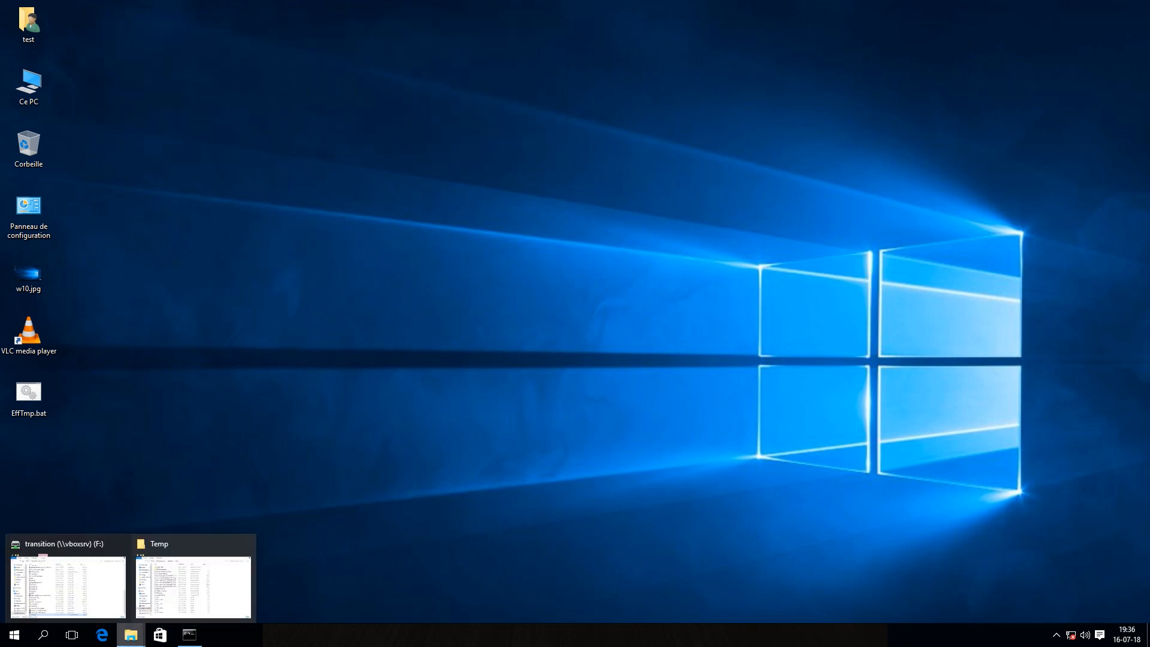
left_click(193, 584)
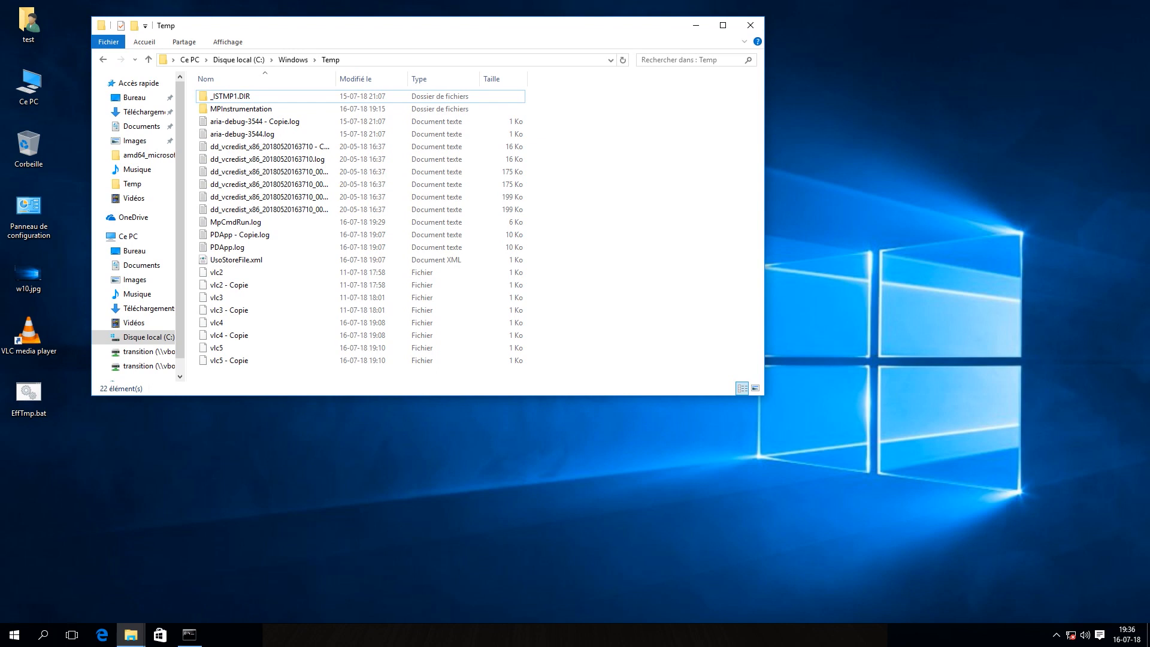
right_click(22, 390)
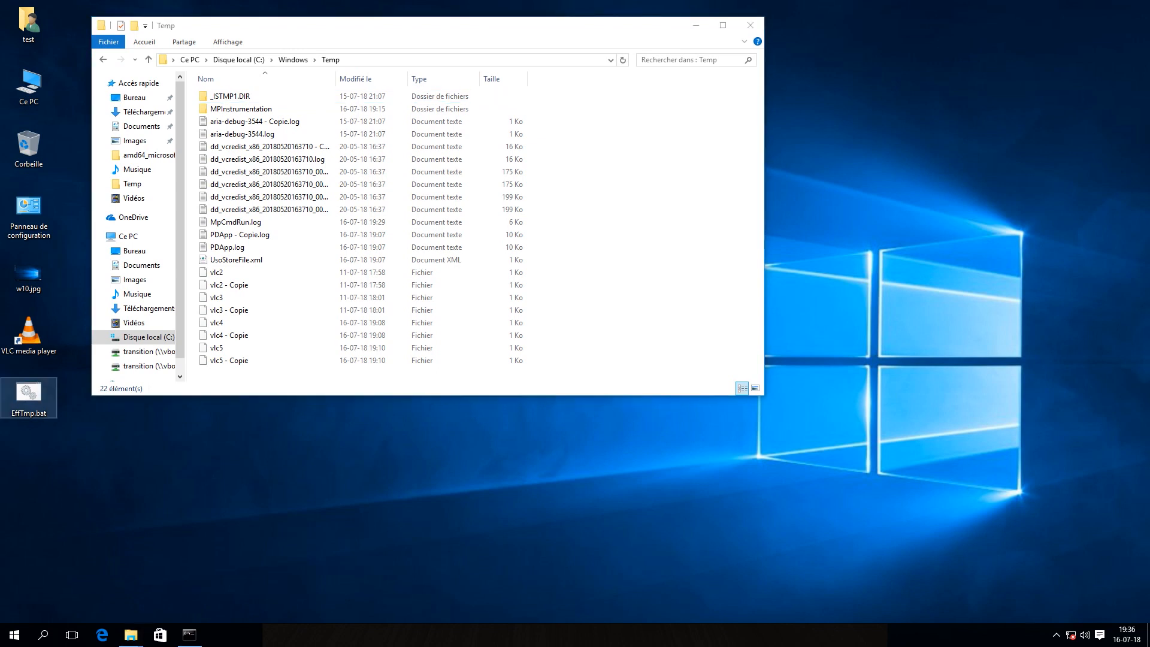
left_click(96, 440)
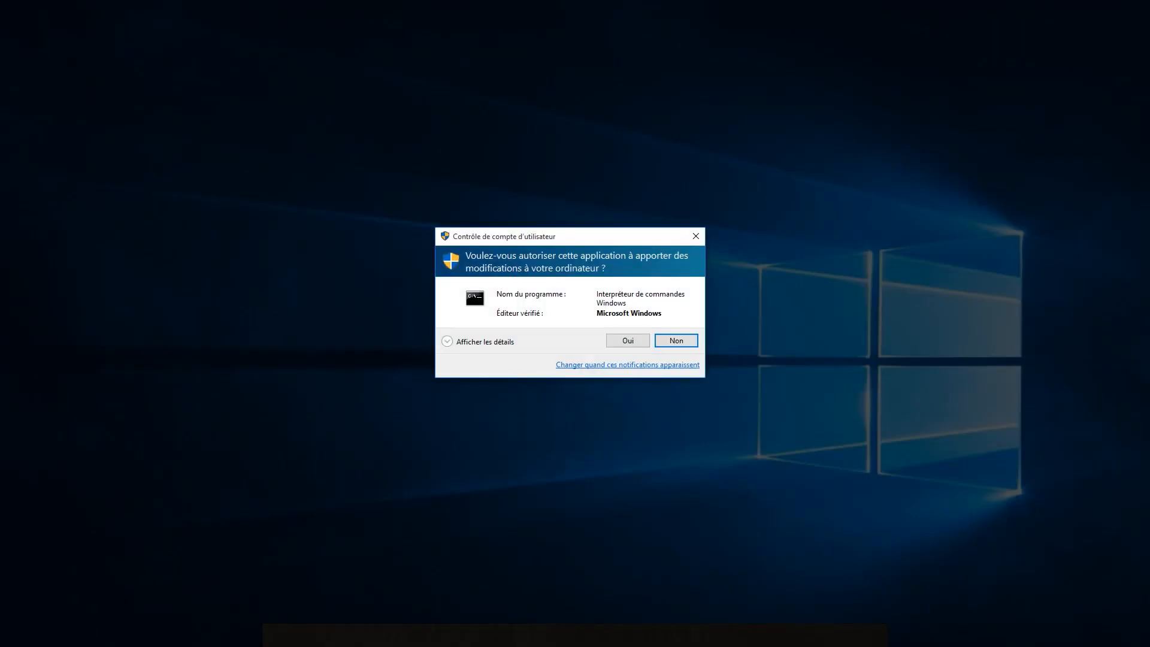
left_click(628, 340)
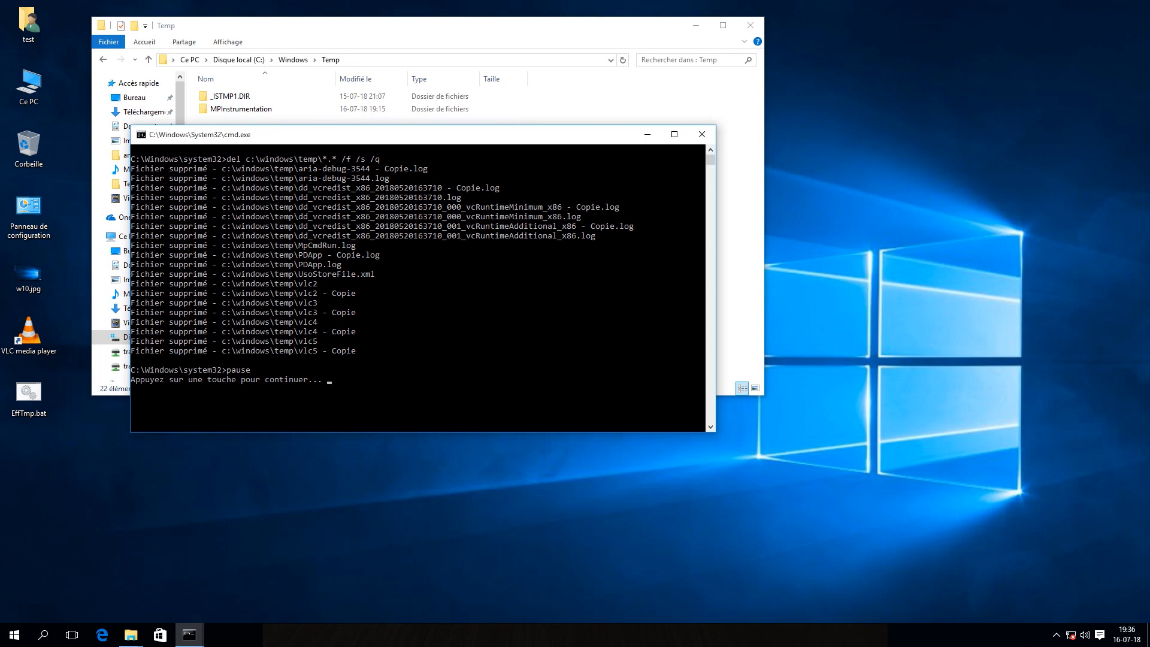
left_click(330, 379)
key("Return")
left_click(458, 244)
key("Return")
key("Return")
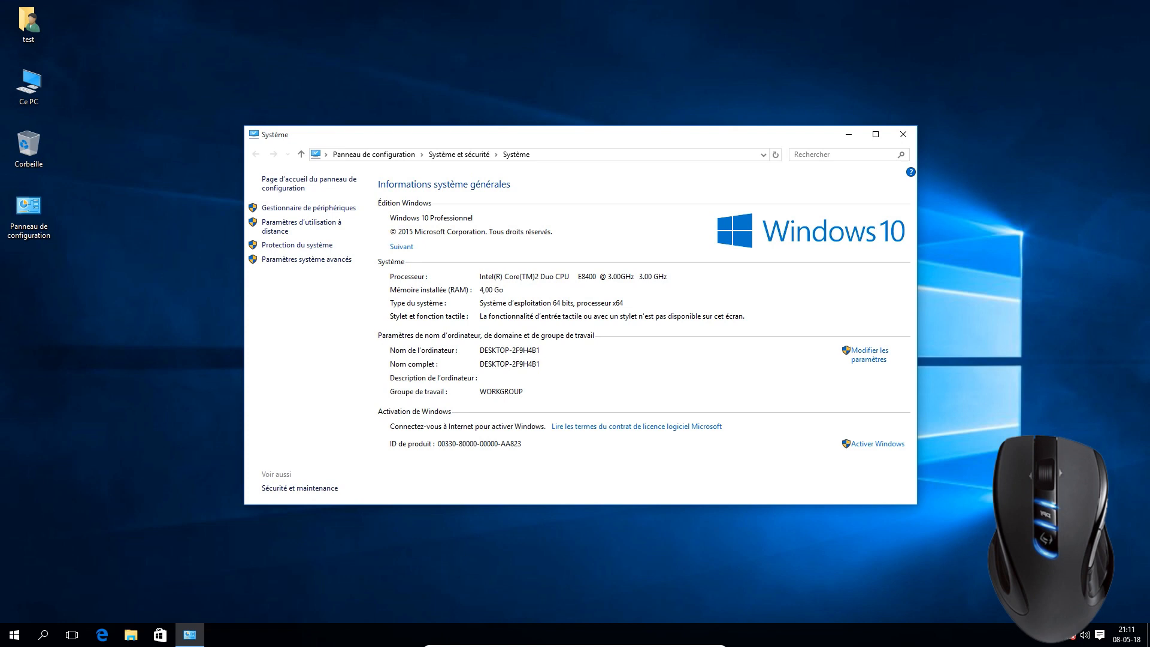
Open the system protection settings from the System window, and look them up through a Windows search for "point de res"
left_click(293, 245)
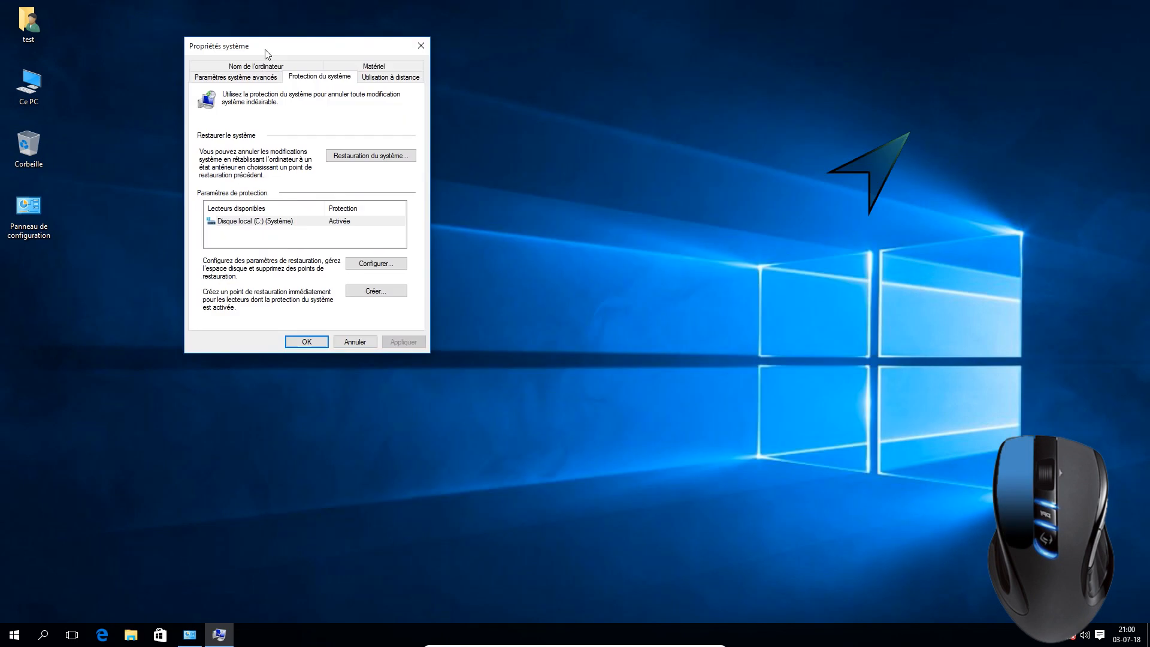
left_click(895, 147)
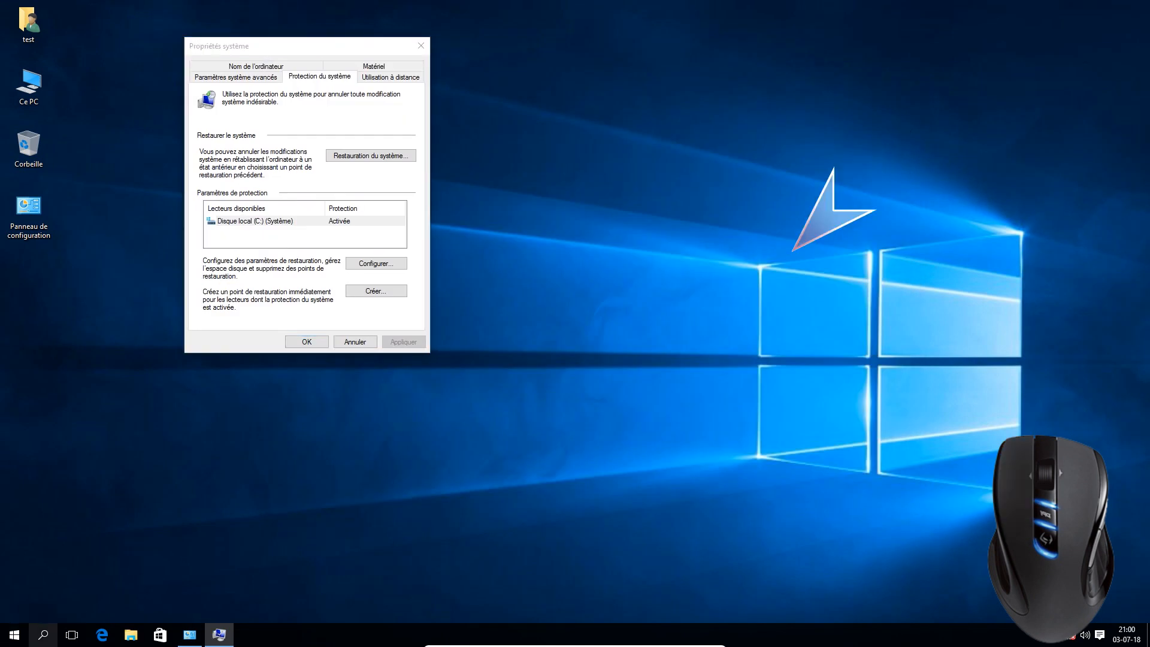
left_click(43, 633)
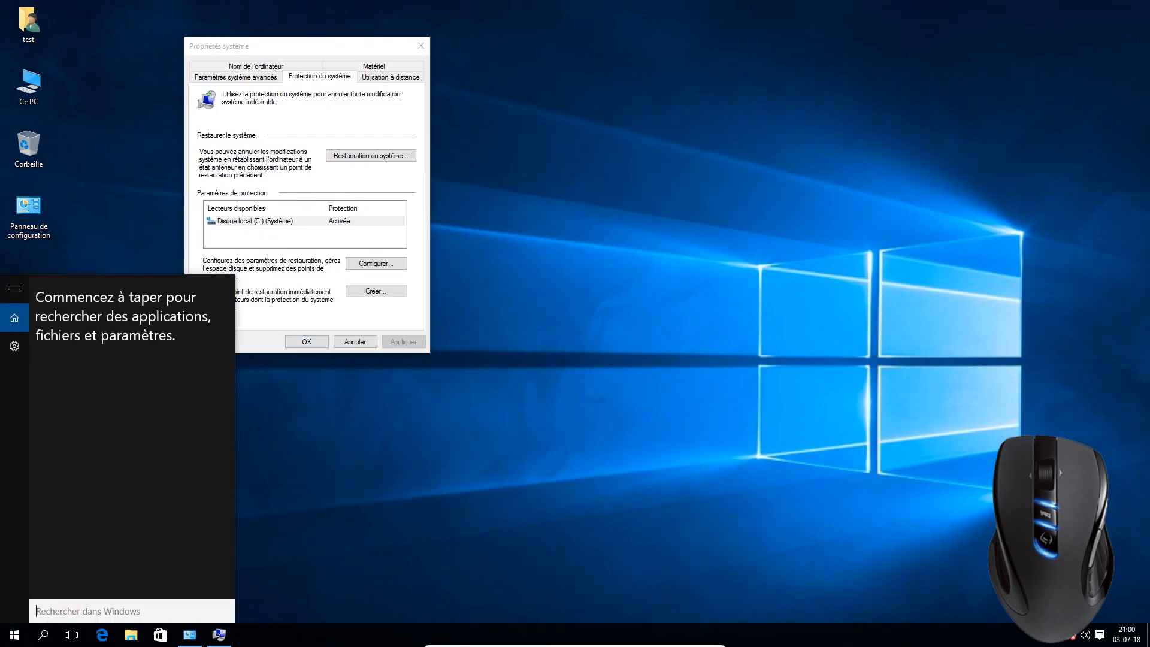
type("p")
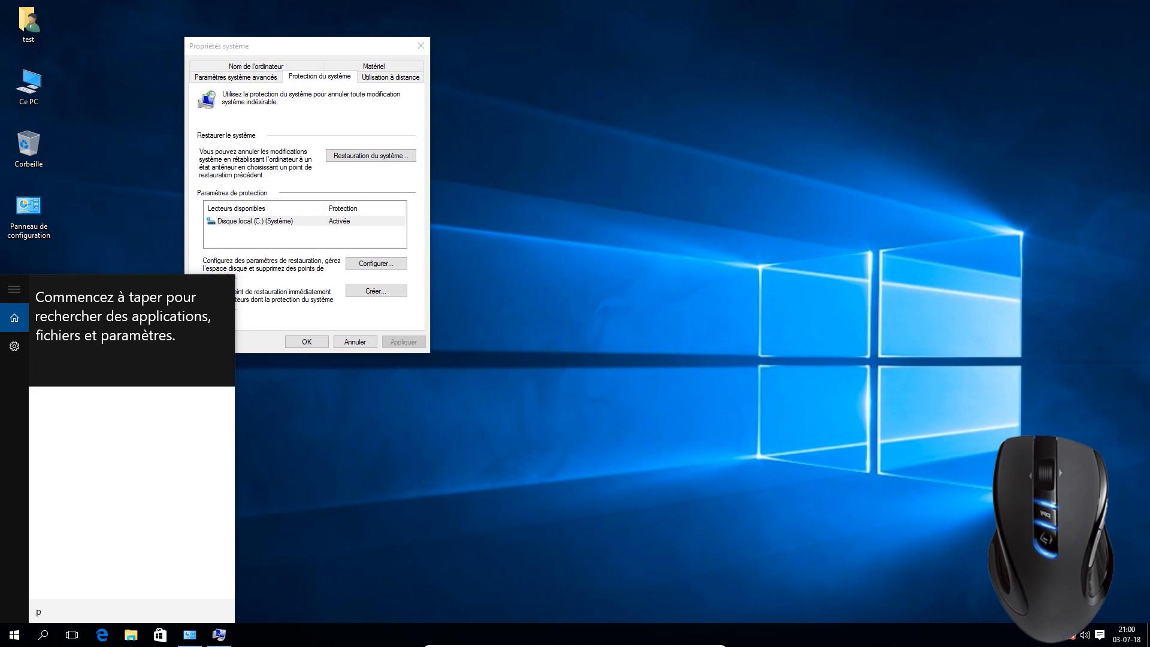
type("oint de ")
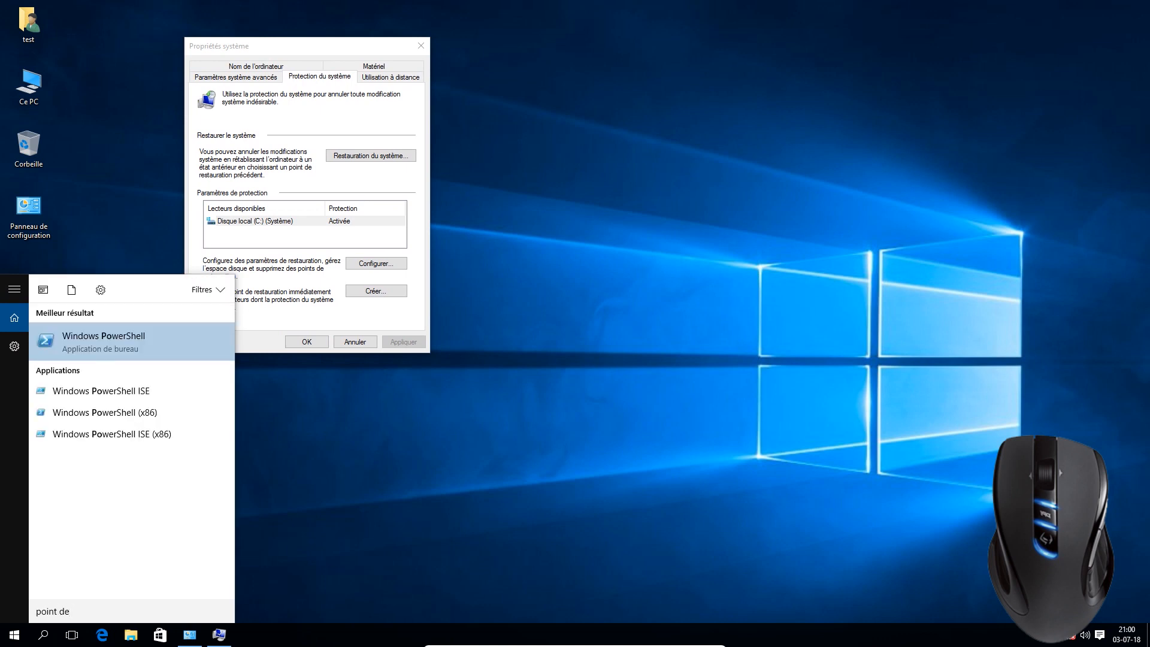
type("res")
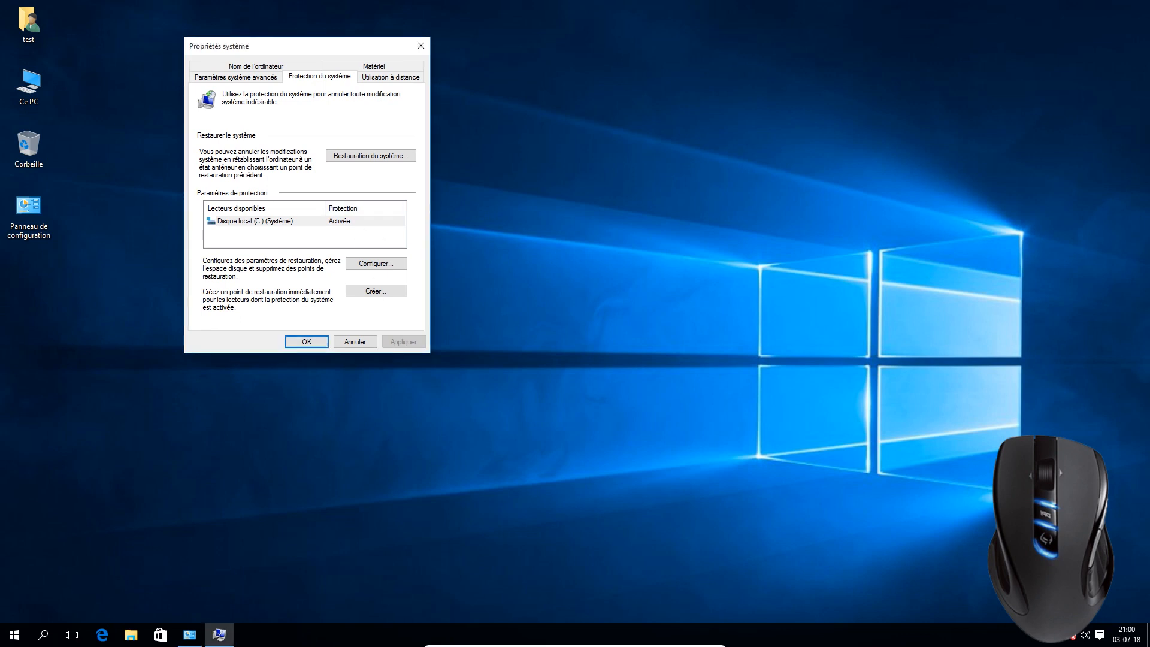
Configure protection for Disque local (C:) with the maximum disk usage set to 4% (1,26 Go)
left_click(353, 221)
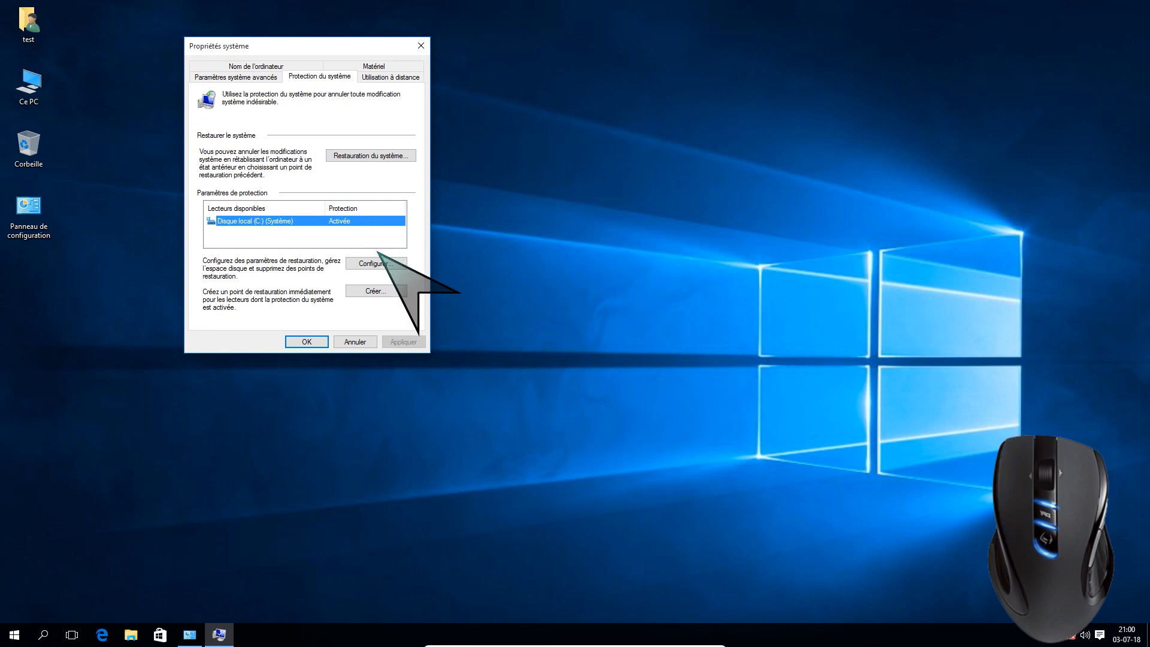
left_click(388, 265)
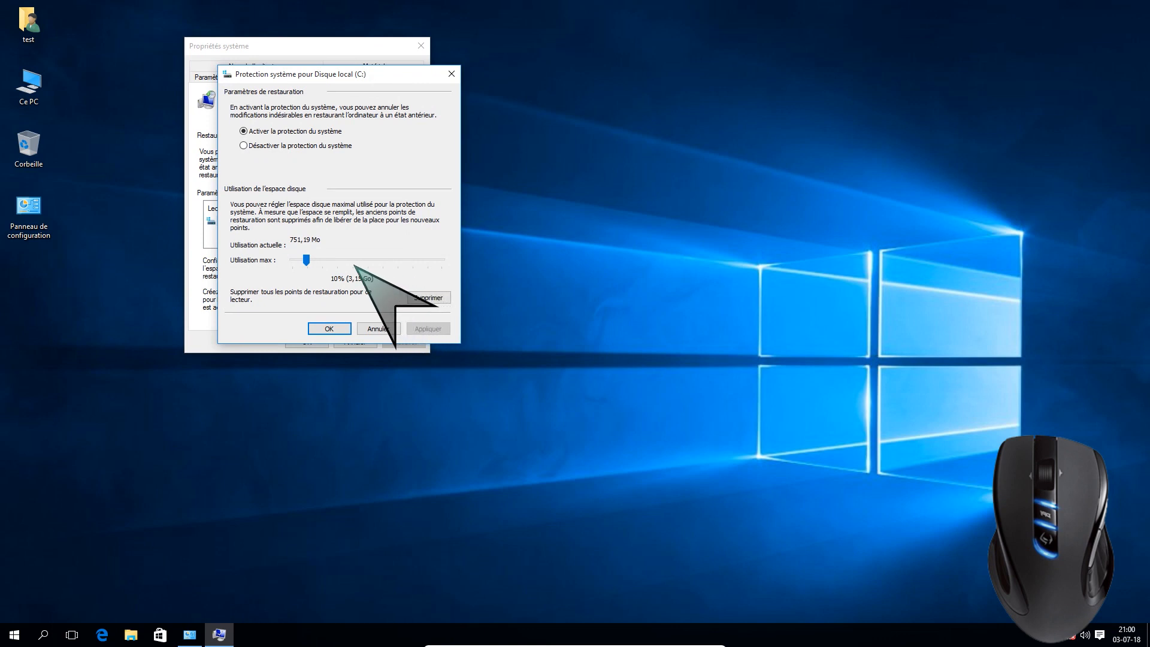
left_click(306, 258)
left_click_drag(306, 259, 299, 259)
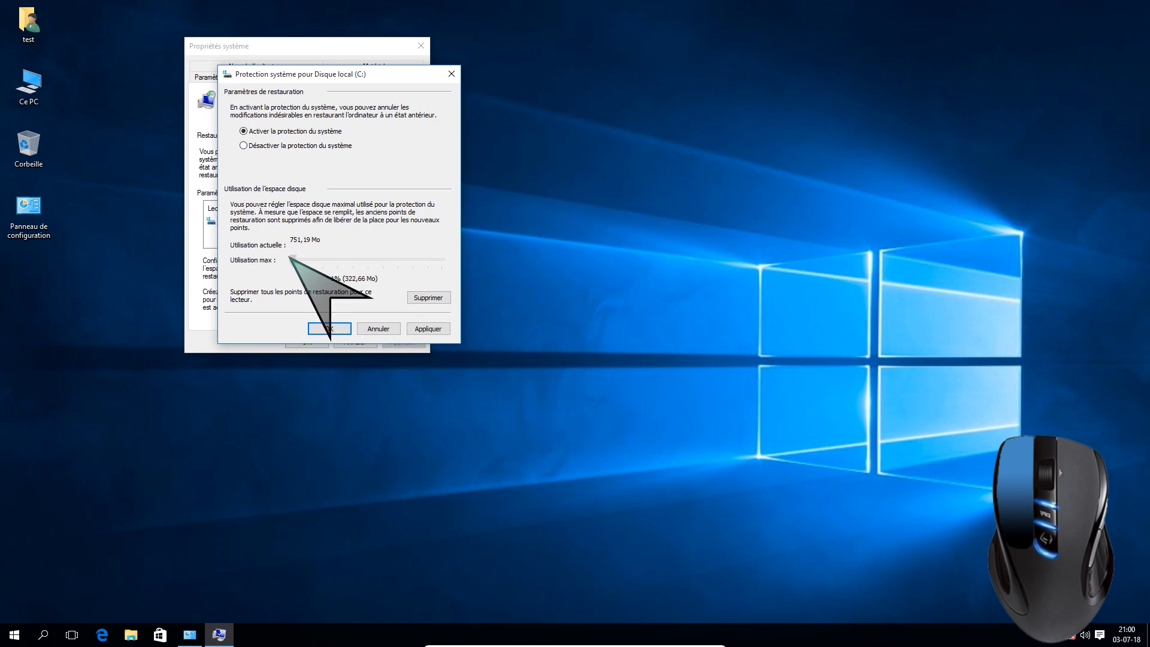
left_click_drag(293, 258, 314, 264)
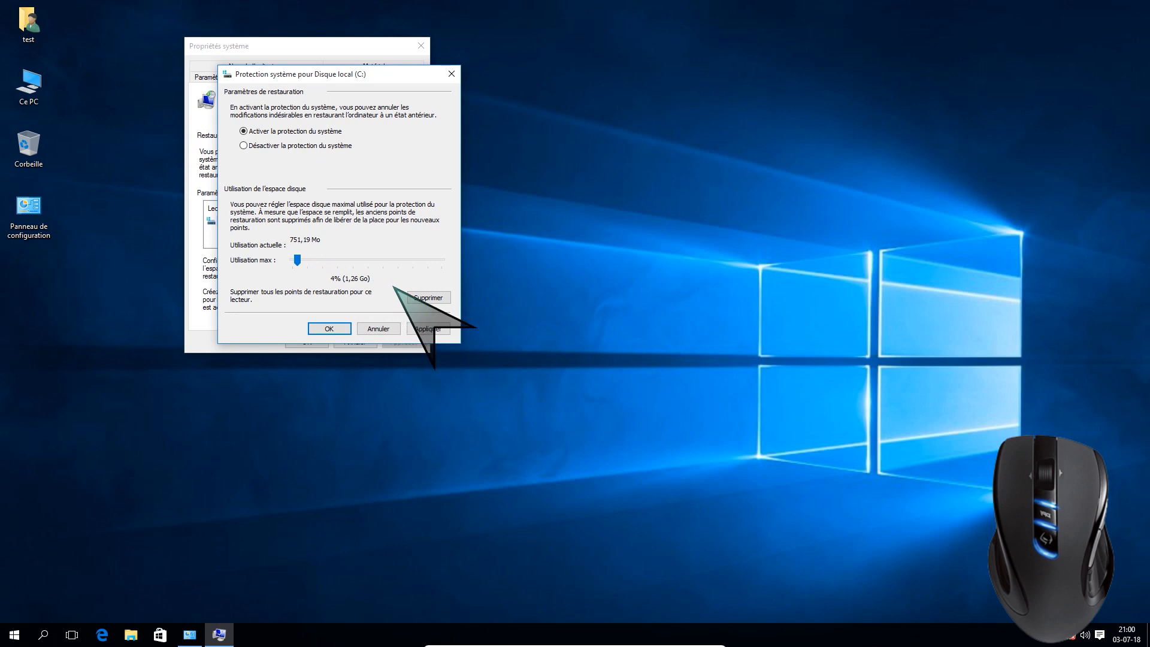
Delete all restore points on drive C:, confirm the deletion, and accept the drive's protection settings
left_click(428, 297)
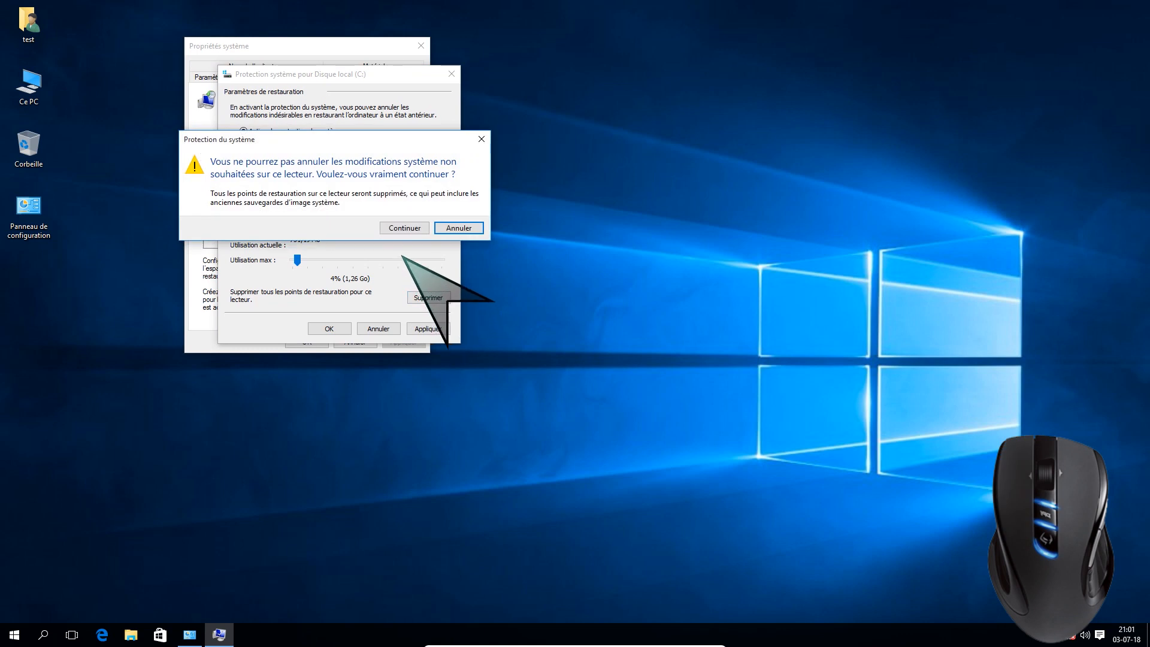
left_click(395, 228)
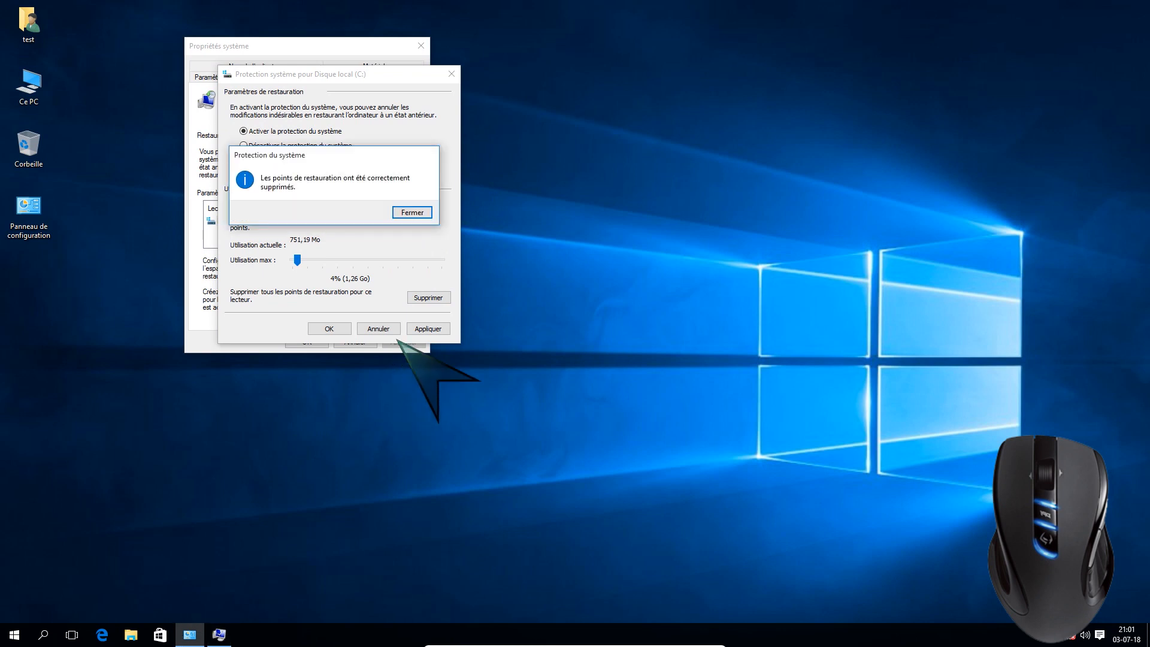
left_click(415, 214)
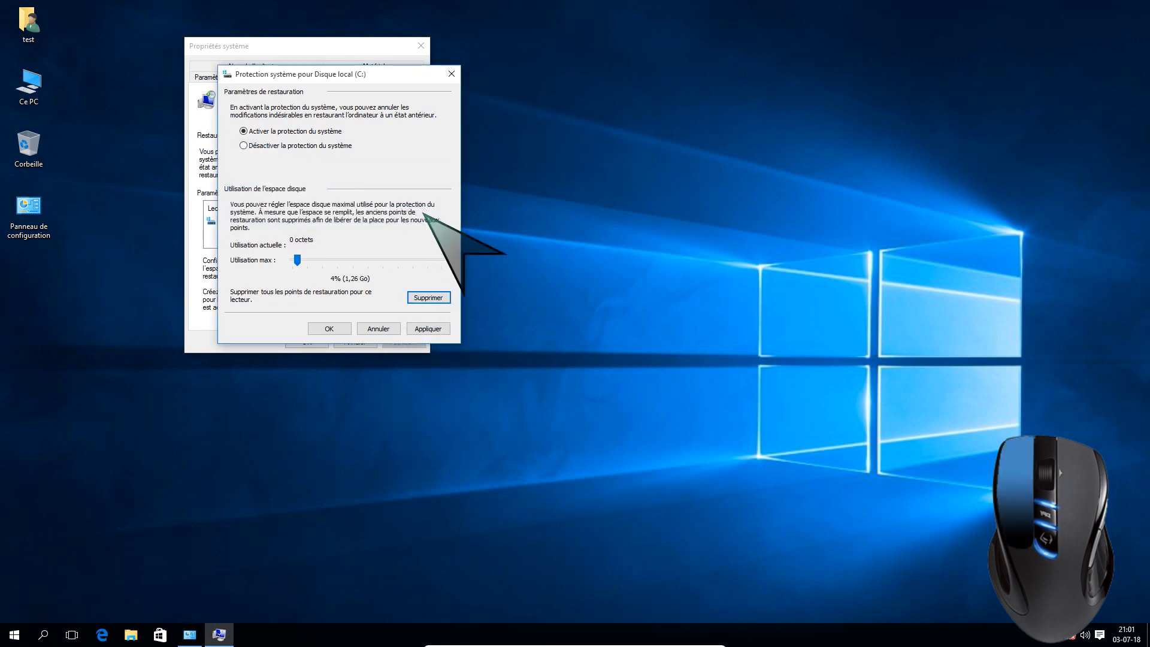
left_click(339, 322)
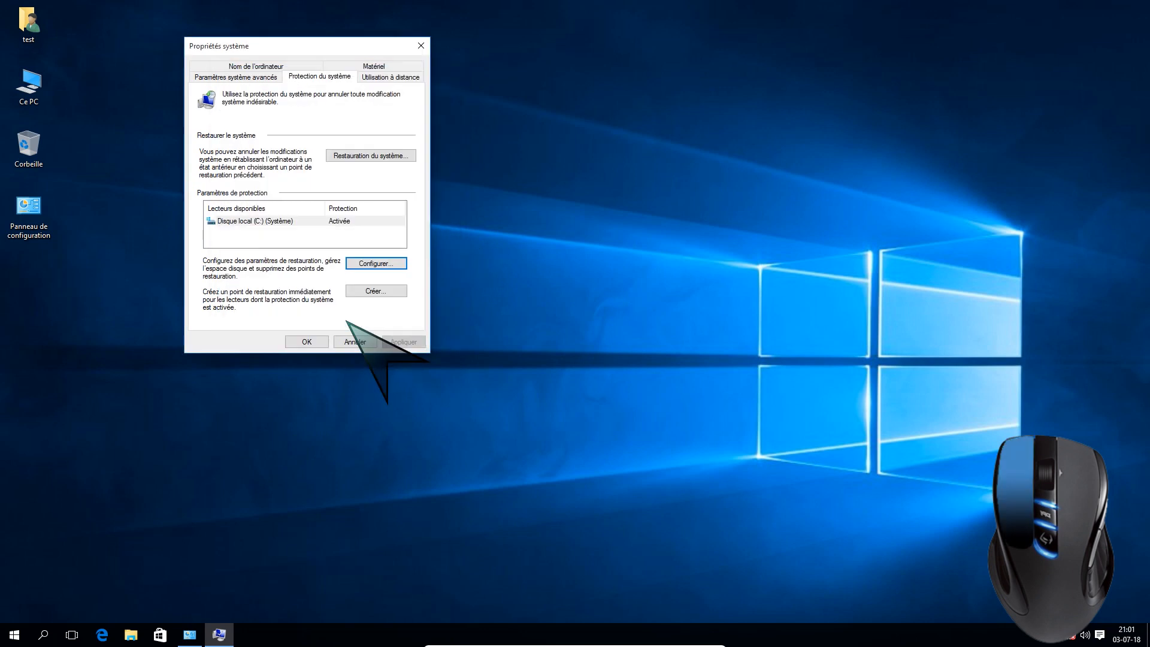
Create a restore point described as Rest03071 and close the completion message
left_click(375, 290)
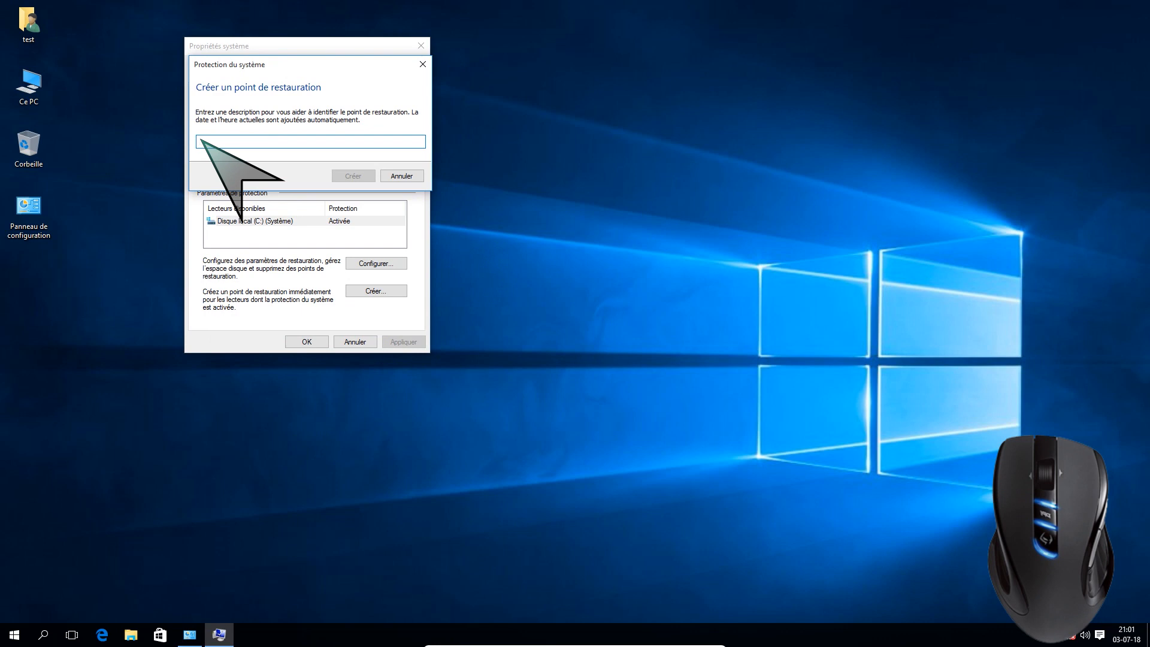
type("Rest0")
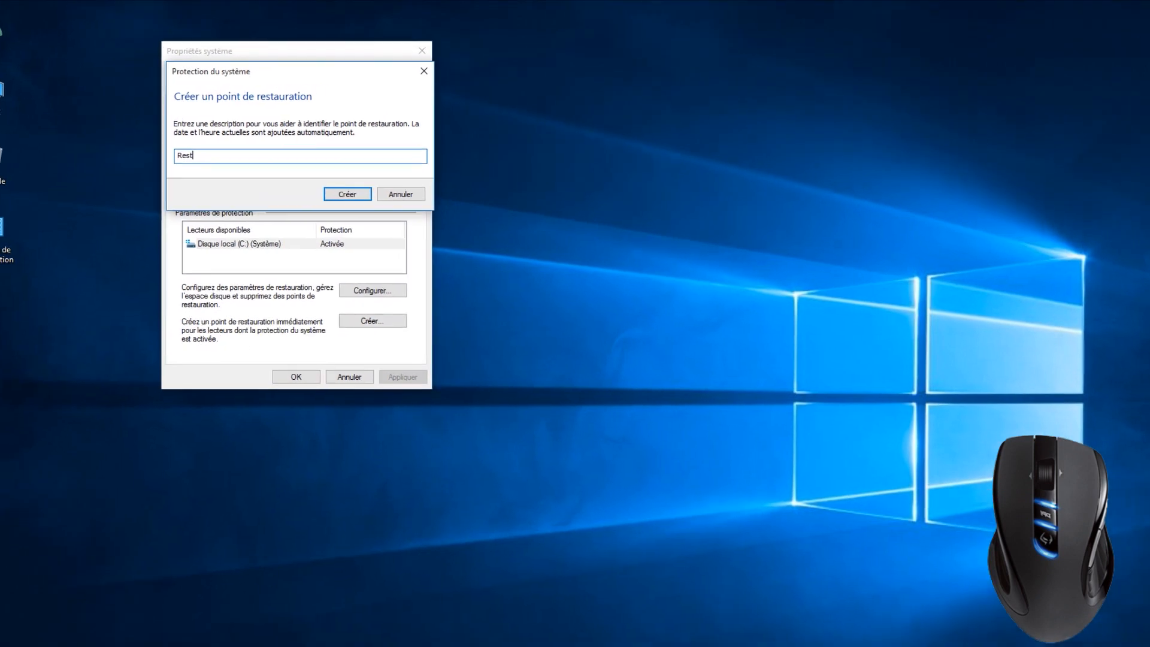
type("3071")
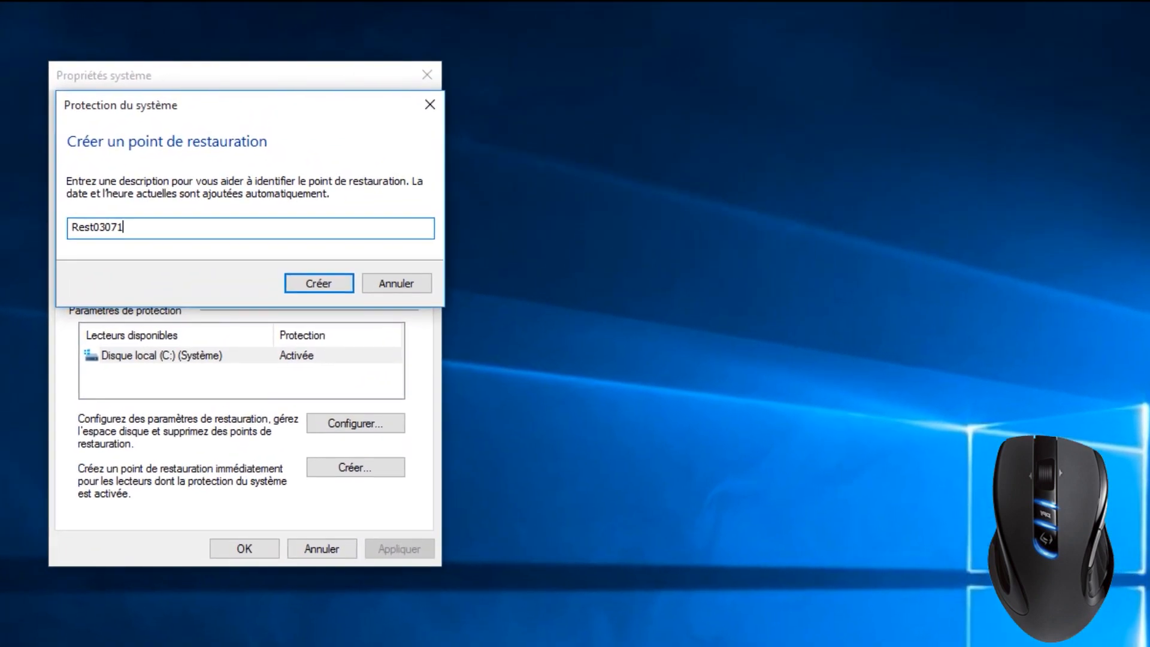
key("Return")
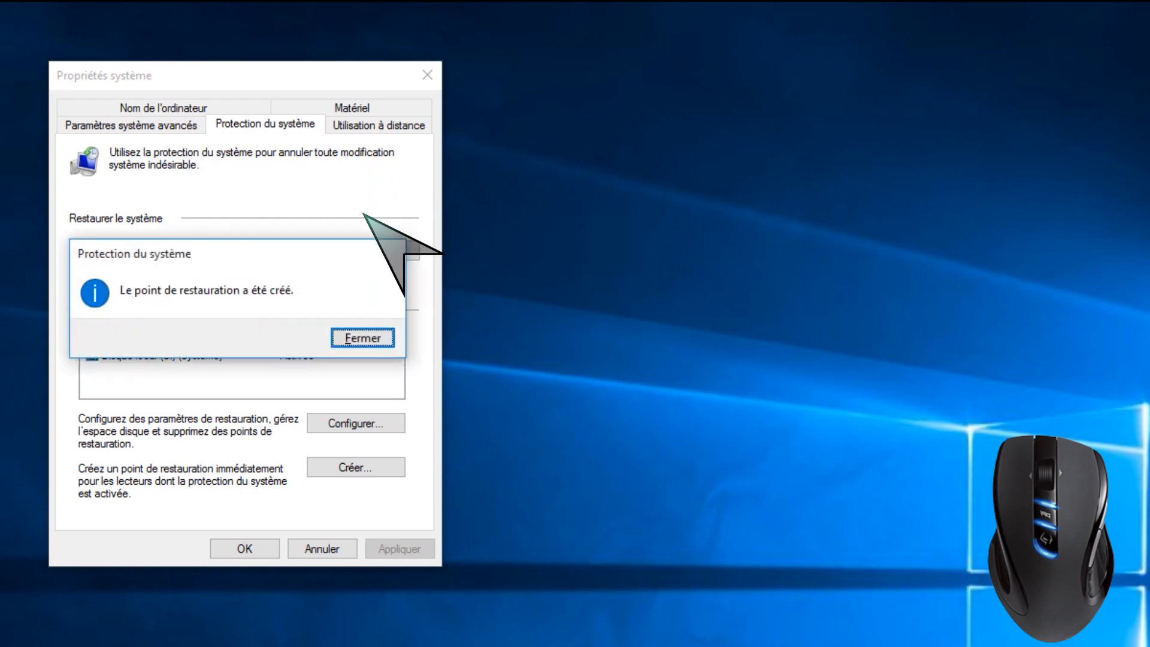
left_click(374, 338)
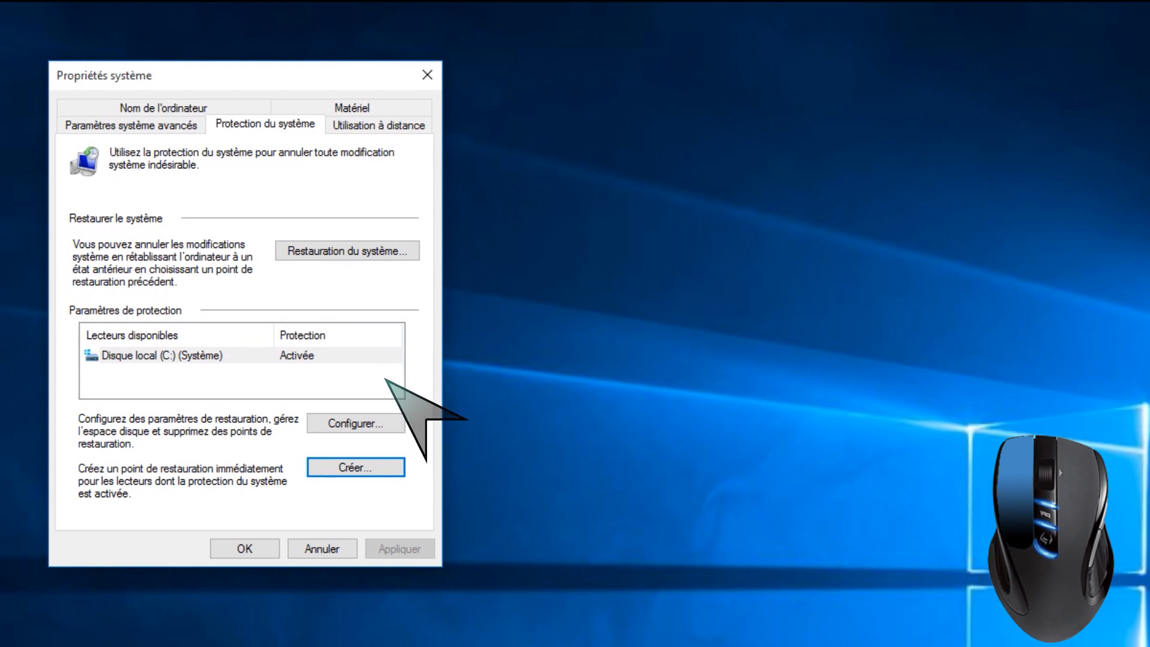
Disable system protection for Disque local (C:), confirm the change, and close the system properties
left_click(380, 423)
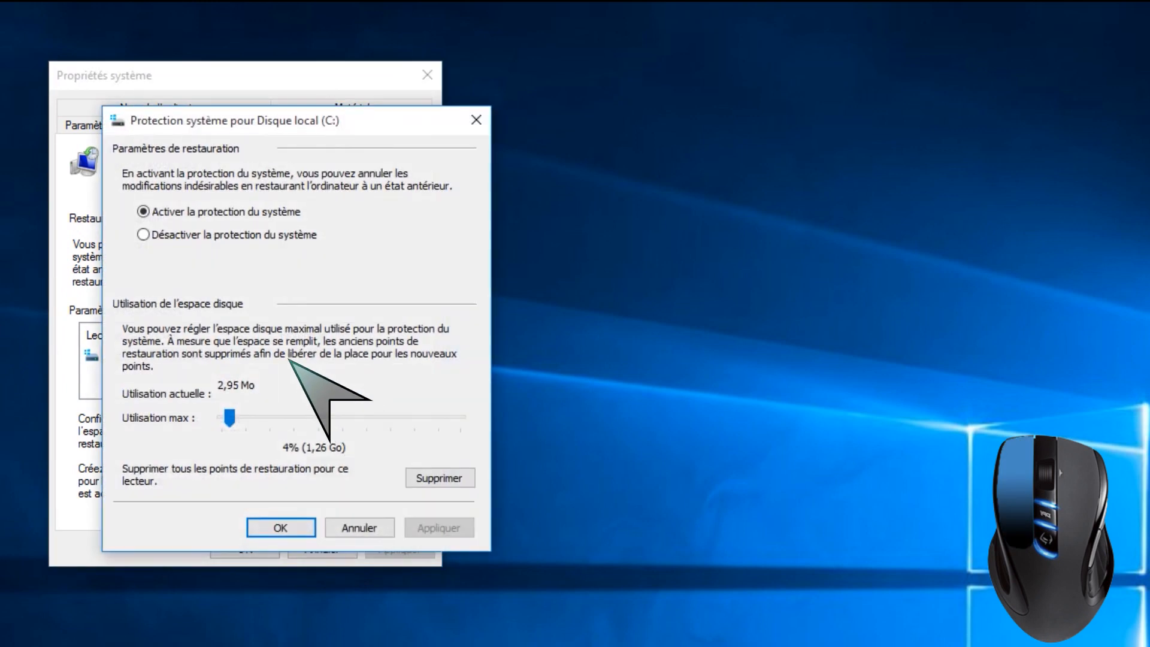
left_click(143, 234)
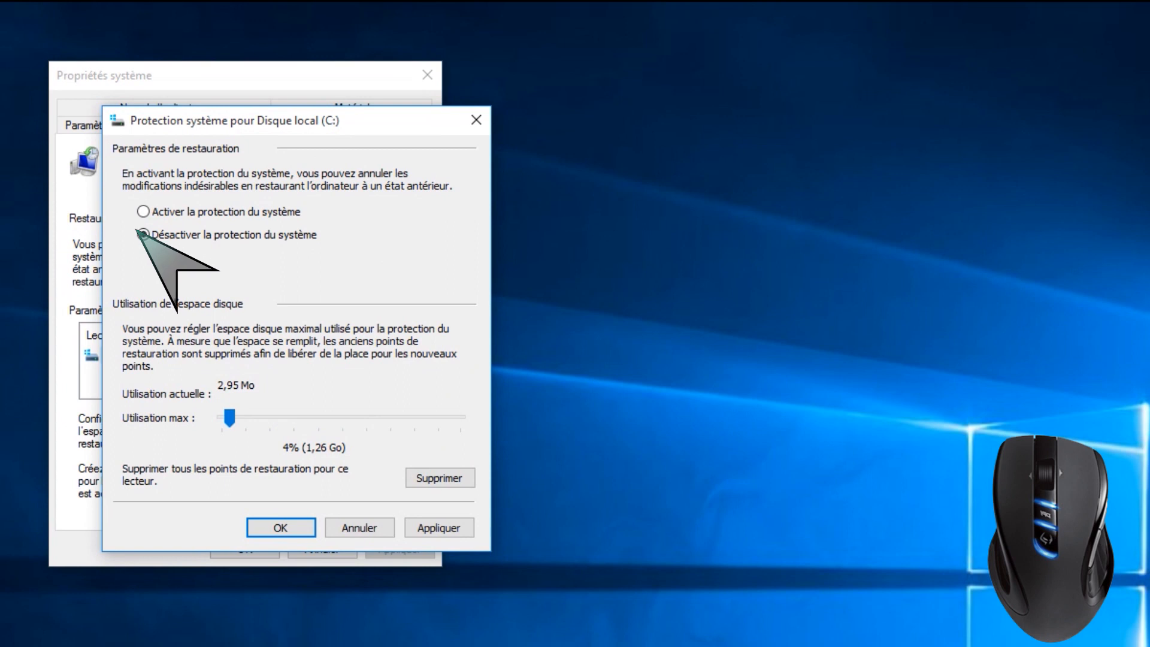
left_click(335, 390)
left_click(268, 534)
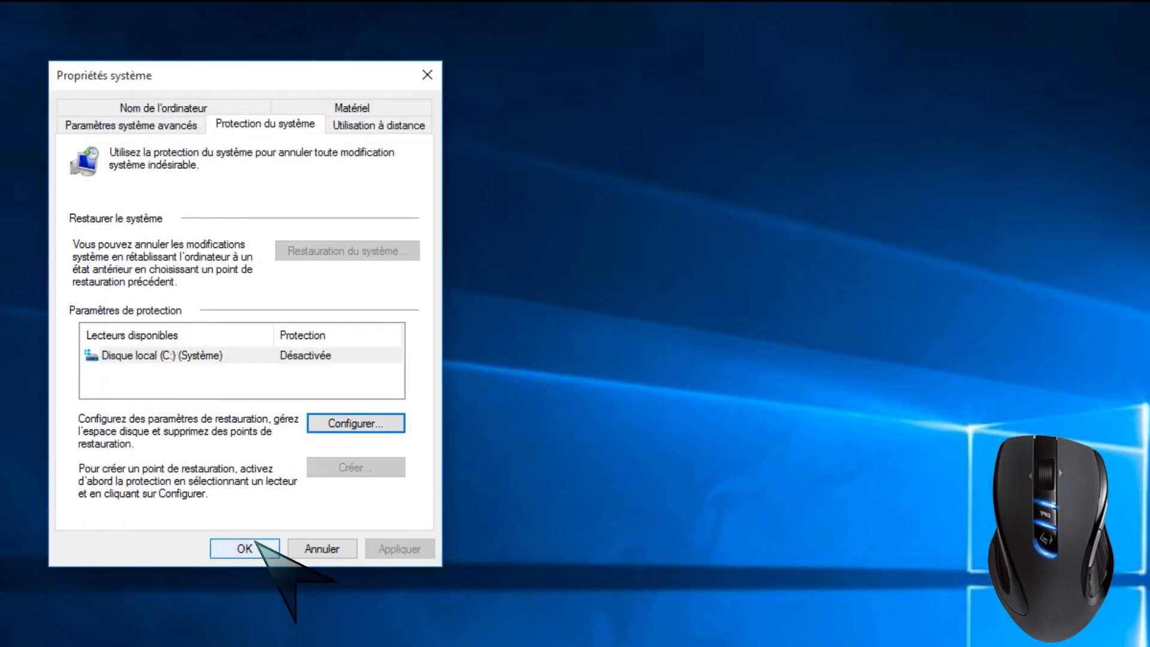
left_click(241, 547)
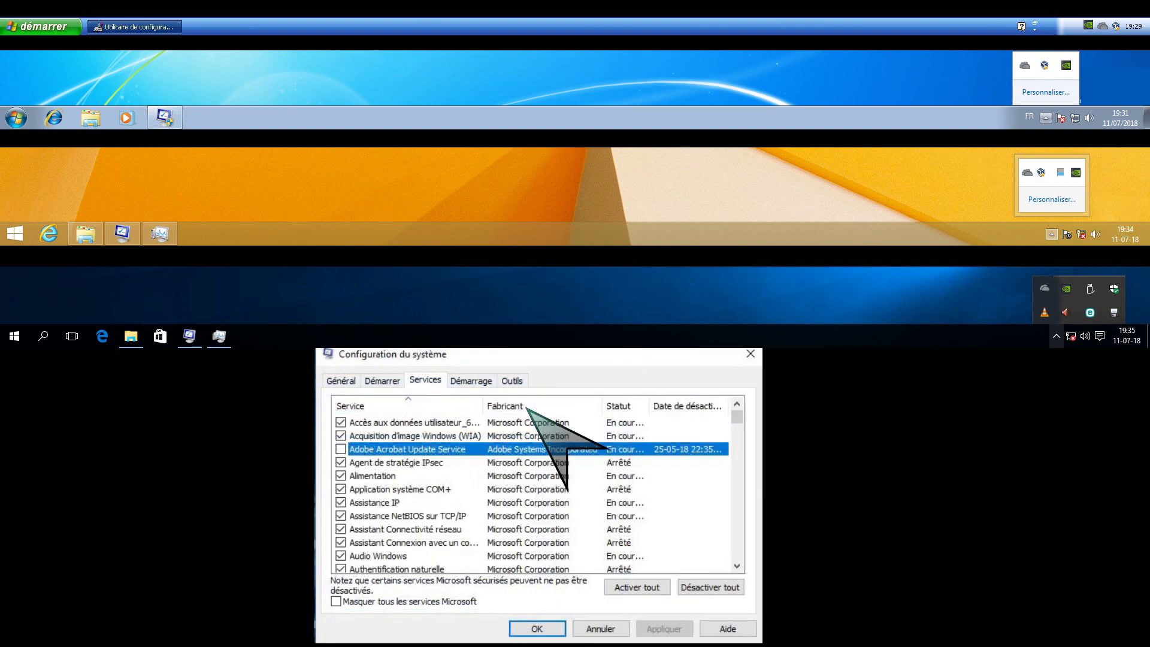
Sort the services in Configuration du système by manufacturer (Fabricant) and look through the list
left_click(526, 408)
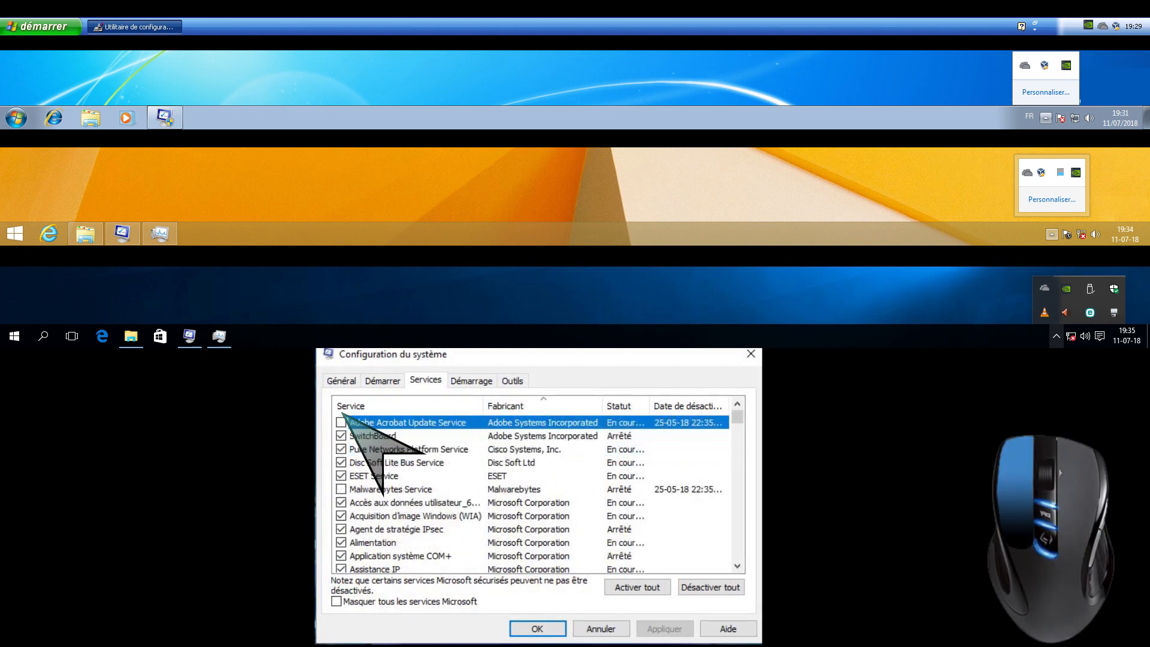
left_click(738, 566)
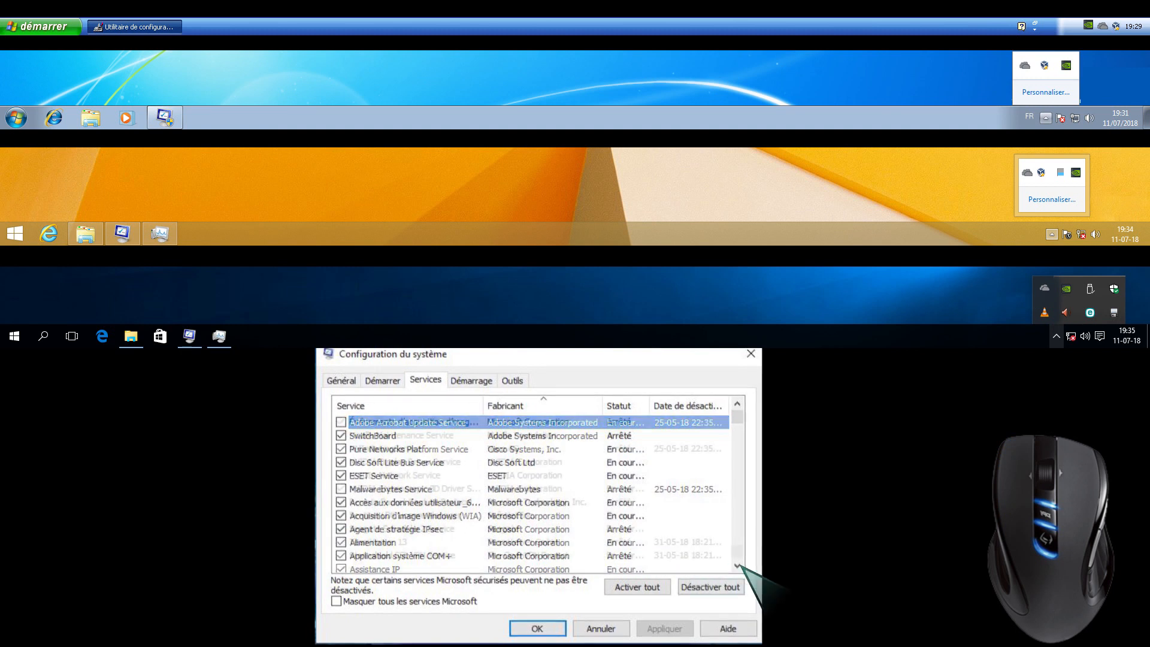